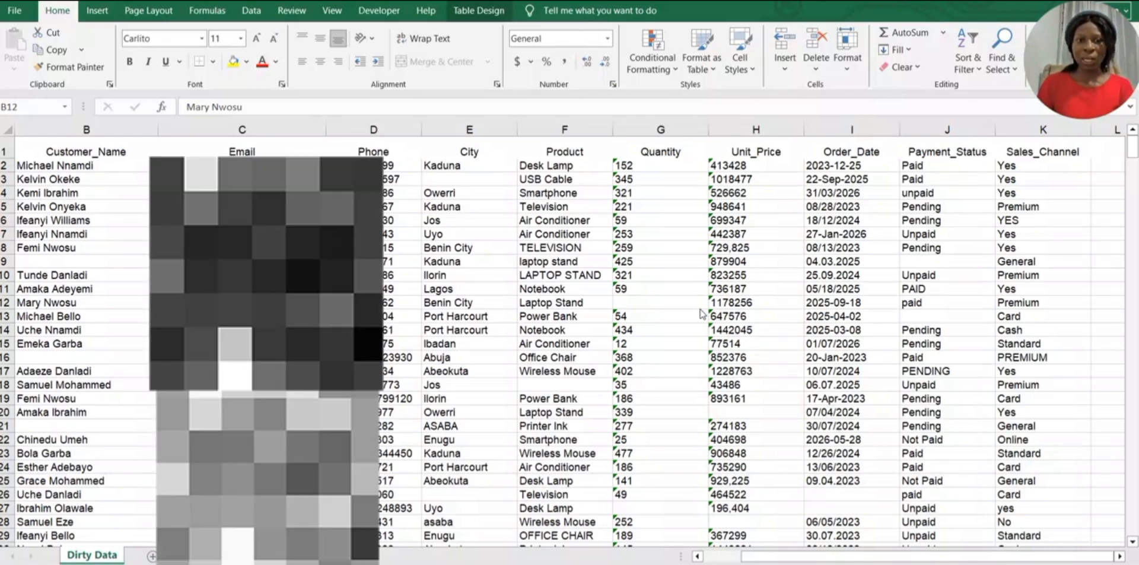
Examine the Order_ID, Customer_Name, Email, Phone and City columns of the Dirty Data sheet for blanks and inconsistent entries.
{"action": "left_click_drag", "start_coordinate": [803, 557], "coordinate": [639, 554]}
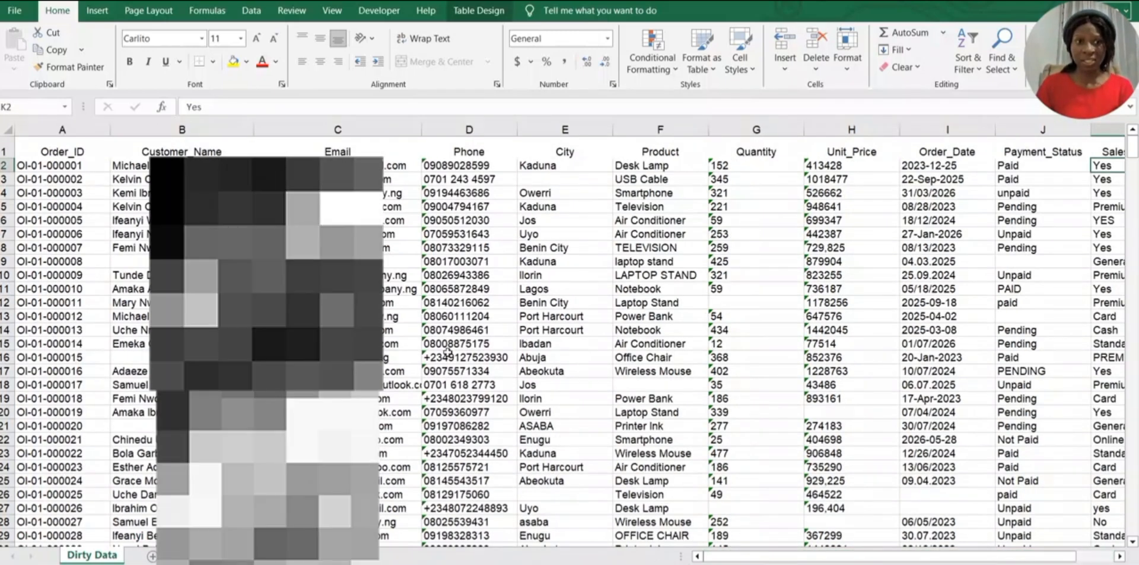
{"action": "left_click", "coordinate": [61, 128]}
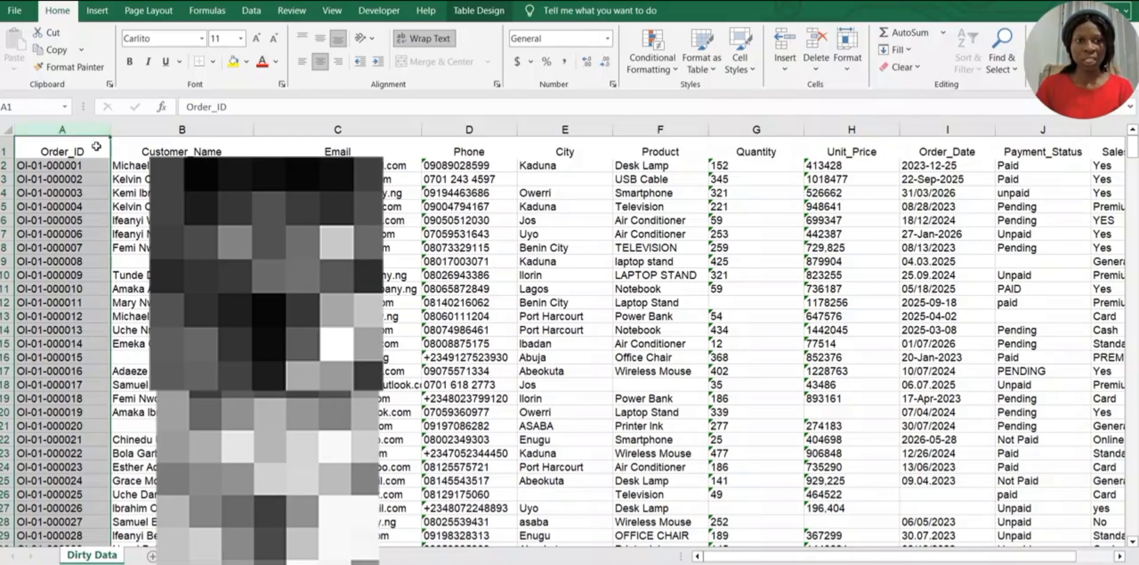
{"action": "left_click", "coordinate": [119, 149]}
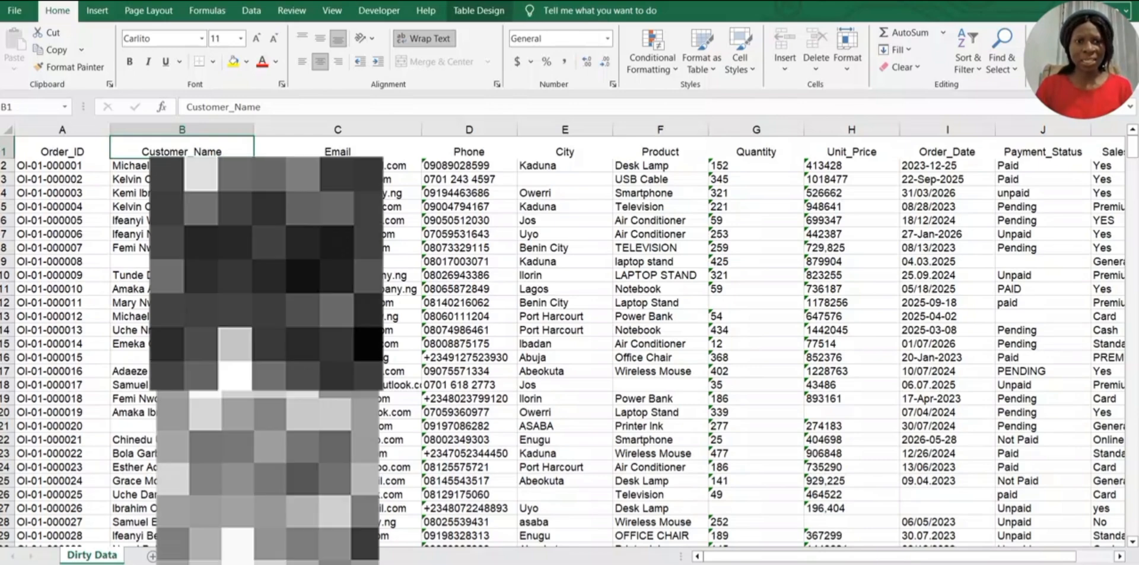
{"action": "scroll", "coordinate": [570, 344], "scroll_direction": "down", "scroll_amount": 3}
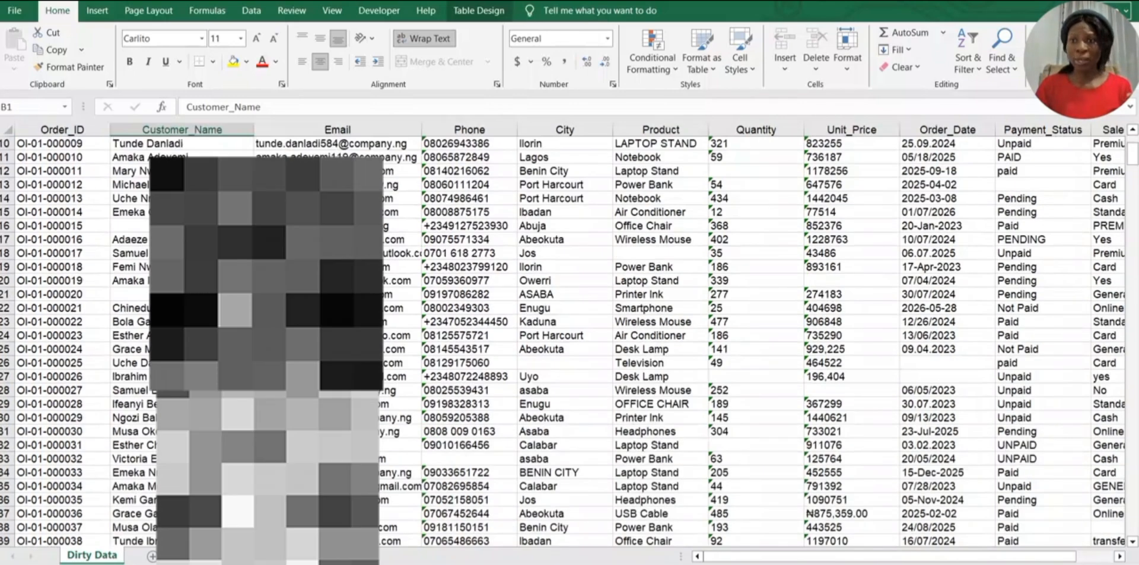
{"action": "scroll", "coordinate": [569, 344], "scroll_direction": "down", "scroll_amount": 5}
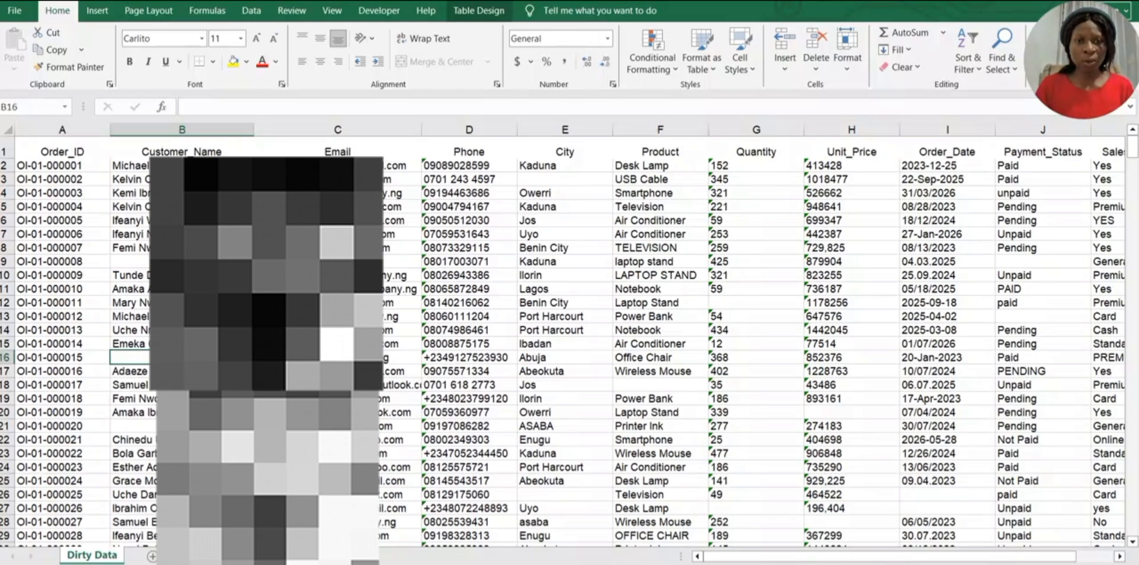
{"action": "left_click", "coordinate": [337, 261]}
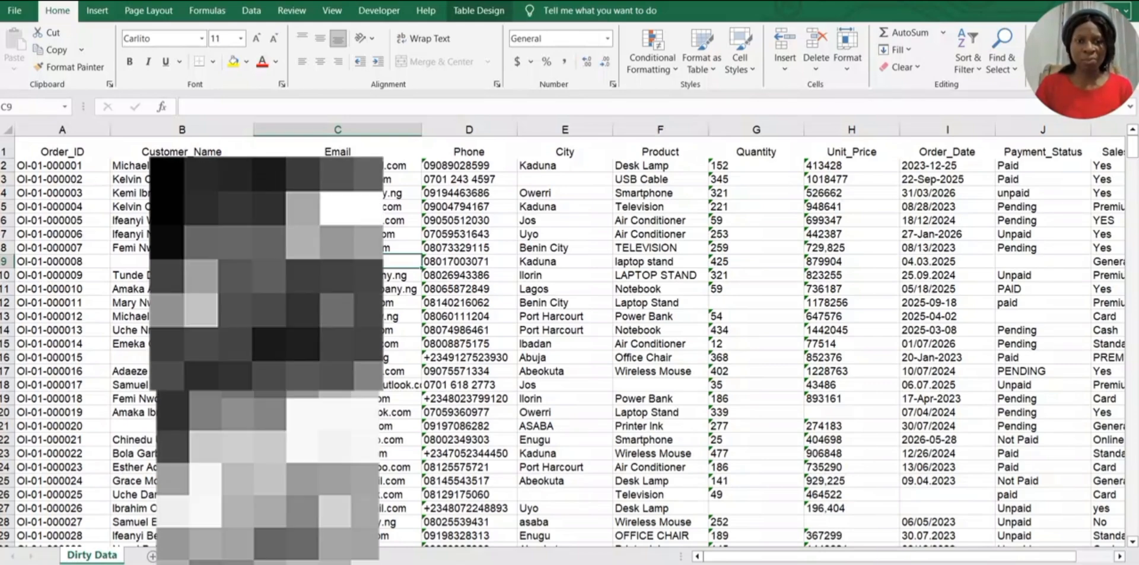
{"action": "left_click", "coordinate": [337, 220]}
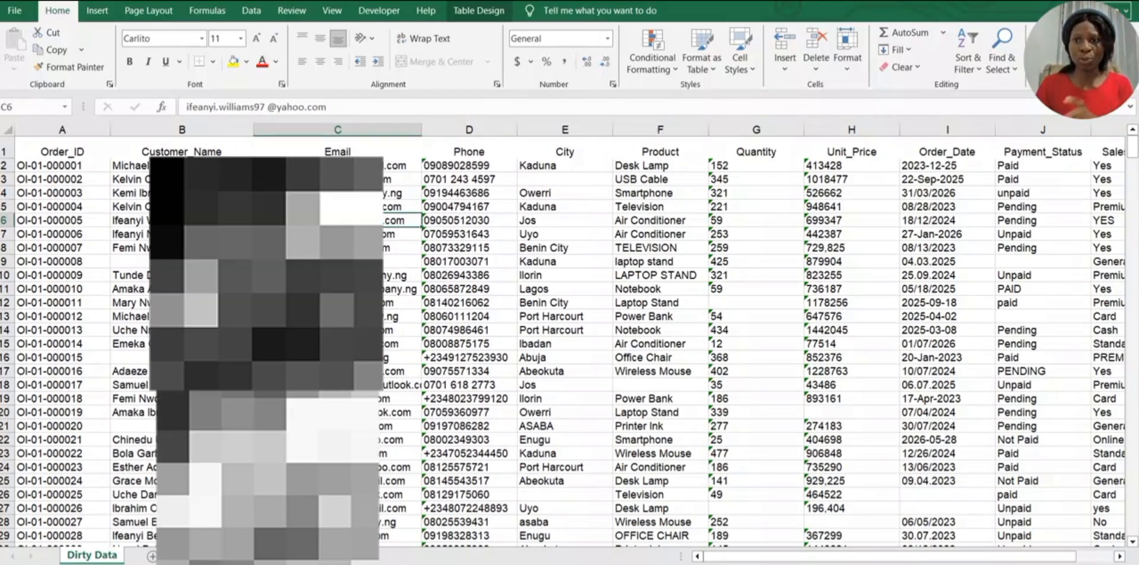
{"action": "left_click", "coordinate": [442, 209]}
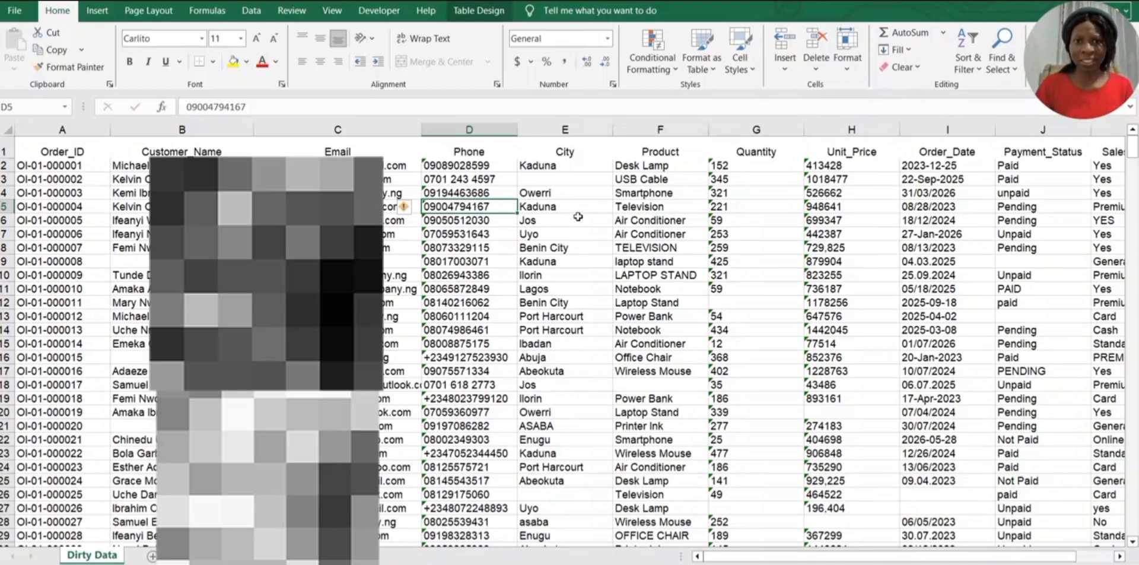
{"action": "left_click", "coordinate": [567, 179]}
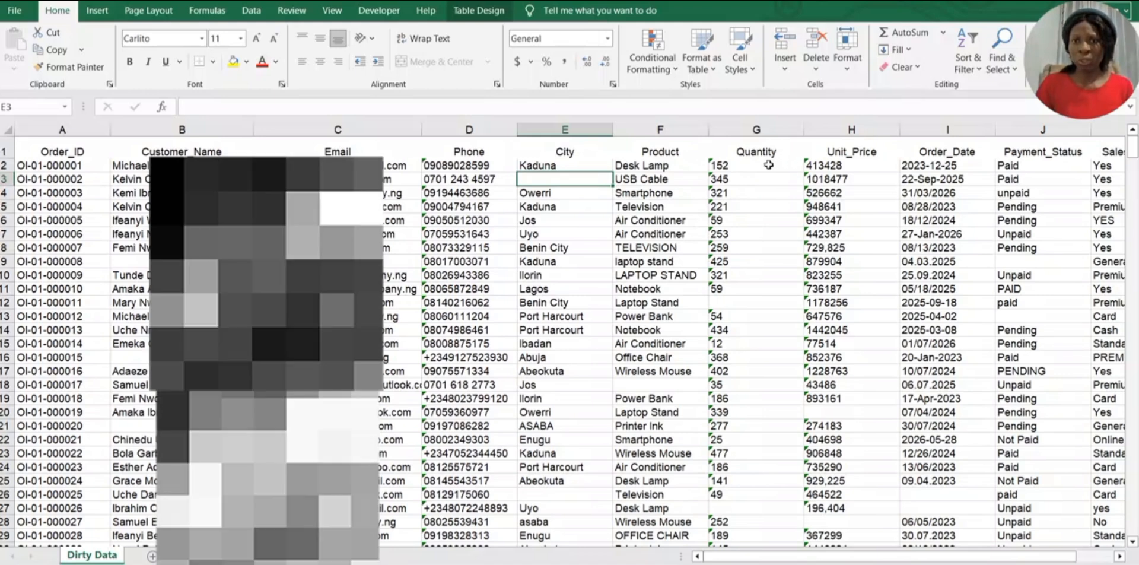
Inspect the Quantity, Unit_Price and Order_Date columns for missing values and mixed formats, and recheck the City column.
{"action": "left_click", "coordinate": [715, 305]}
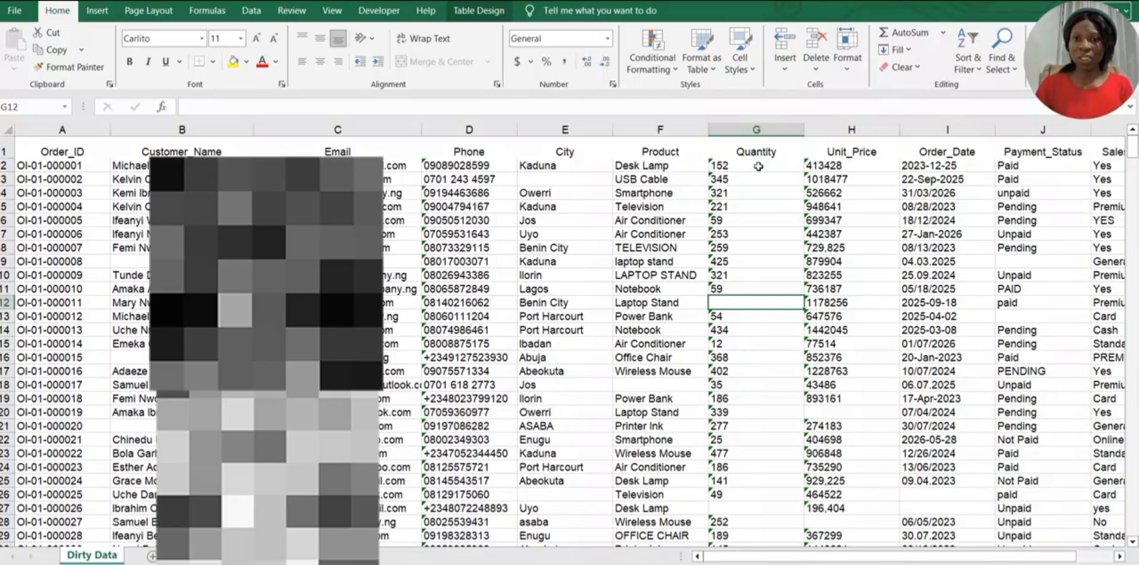
{"action": "left_click", "coordinate": [762, 125]}
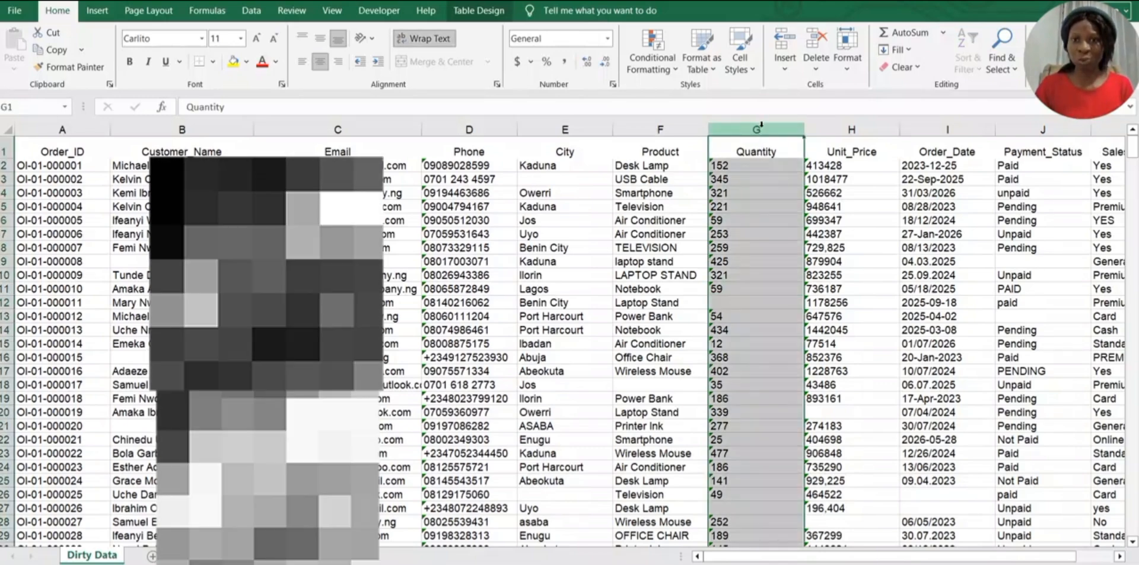
{"action": "left_click", "coordinate": [861, 127]}
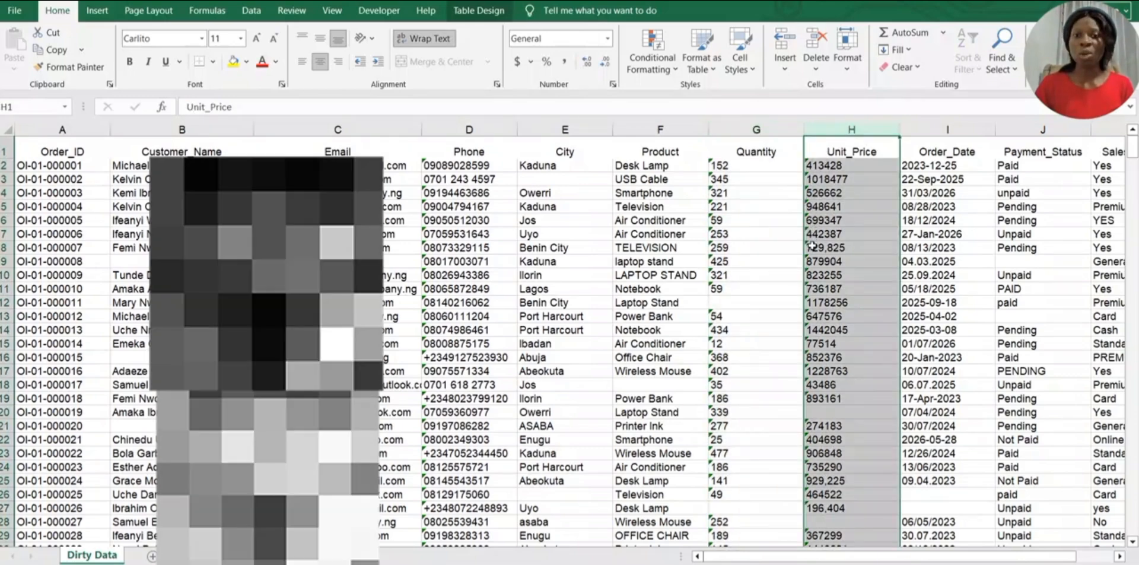
{"action": "left_click_drag", "start_coordinate": [792, 557], "coordinate": [853, 557]}
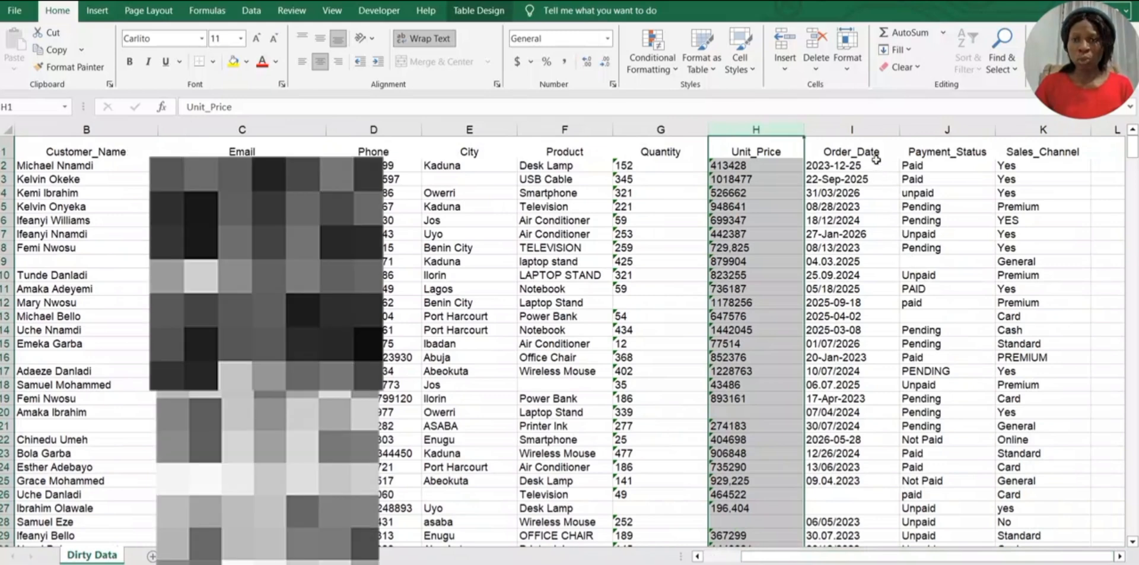
{"action": "left_click", "coordinate": [872, 150]}
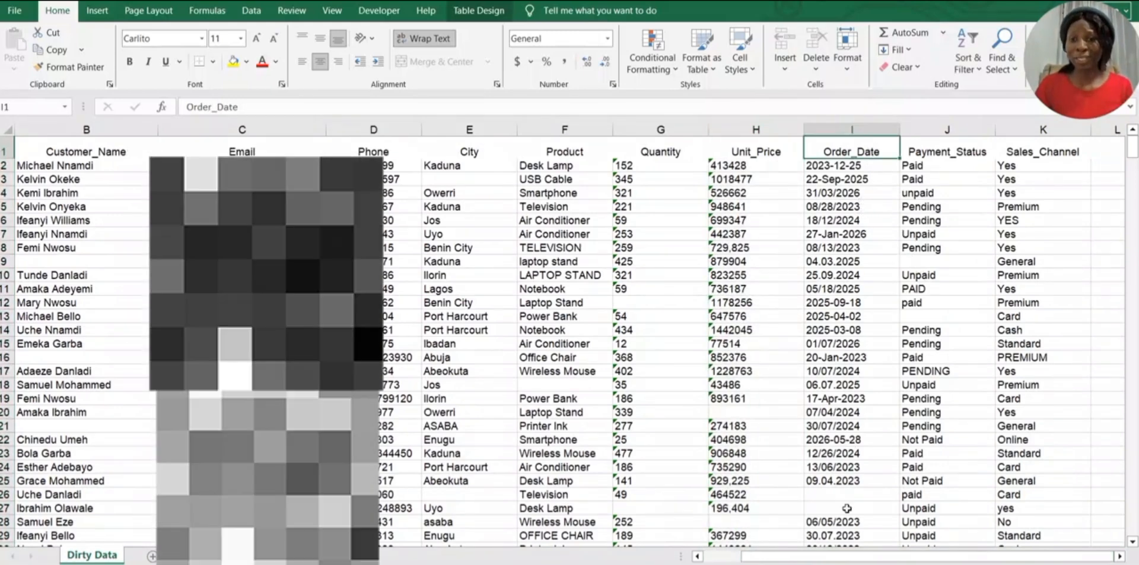
{"action": "left_click", "coordinate": [874, 235]}
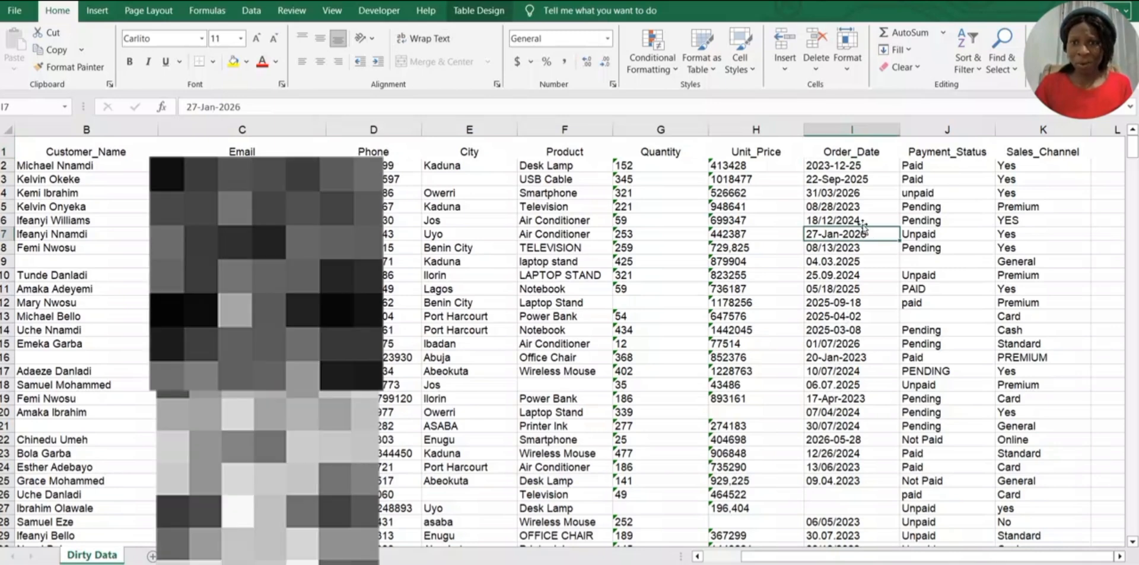
{"action": "left_click", "coordinate": [846, 195]}
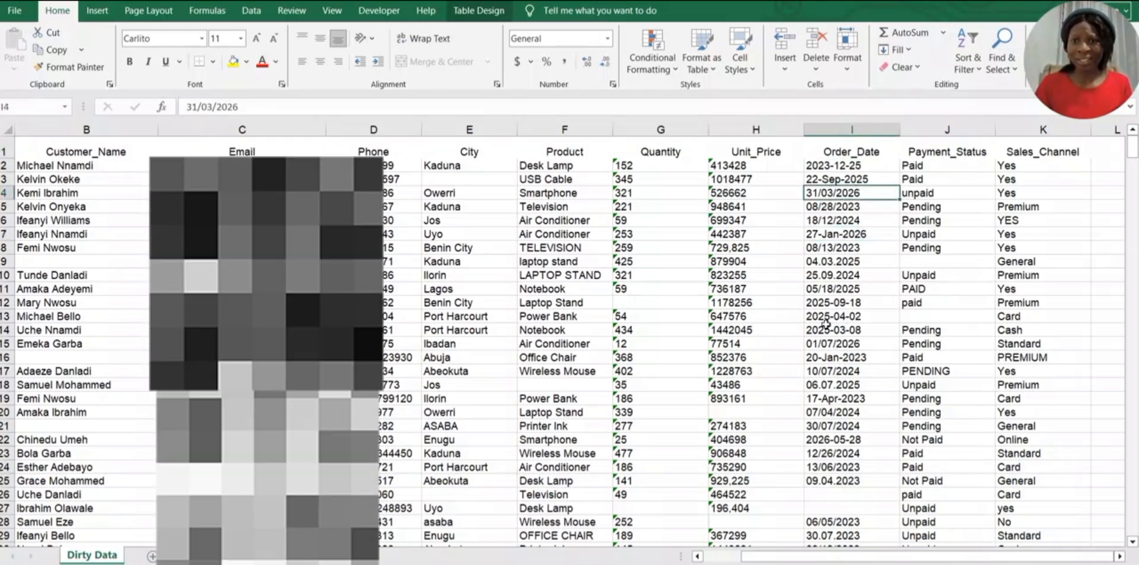
{"action": "left_click", "coordinate": [827, 506]}
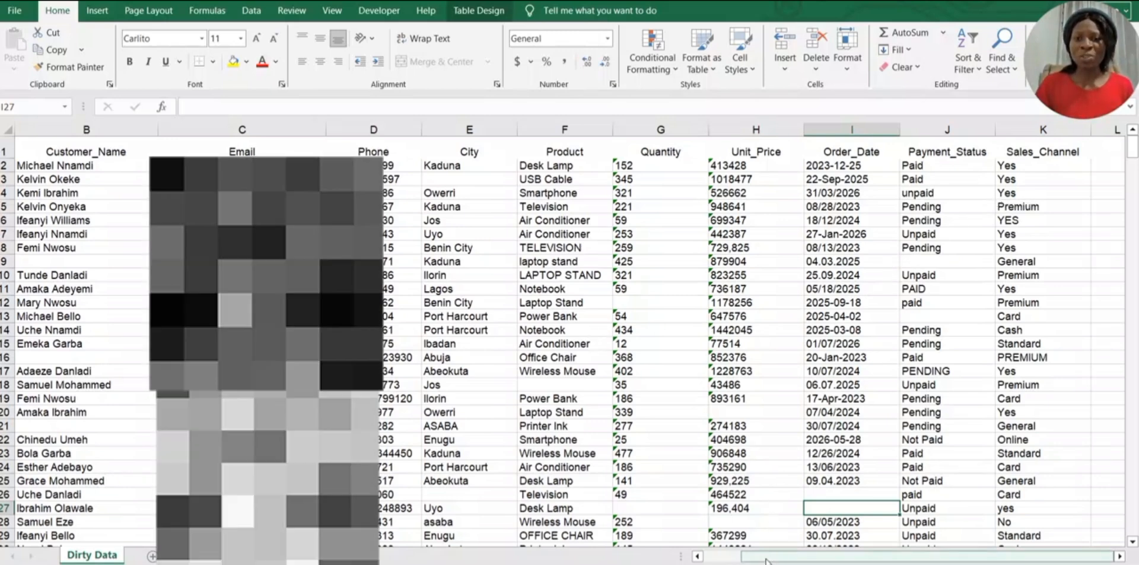
{"action": "left_click_drag", "start_coordinate": [769, 557], "coordinate": [694, 555]}
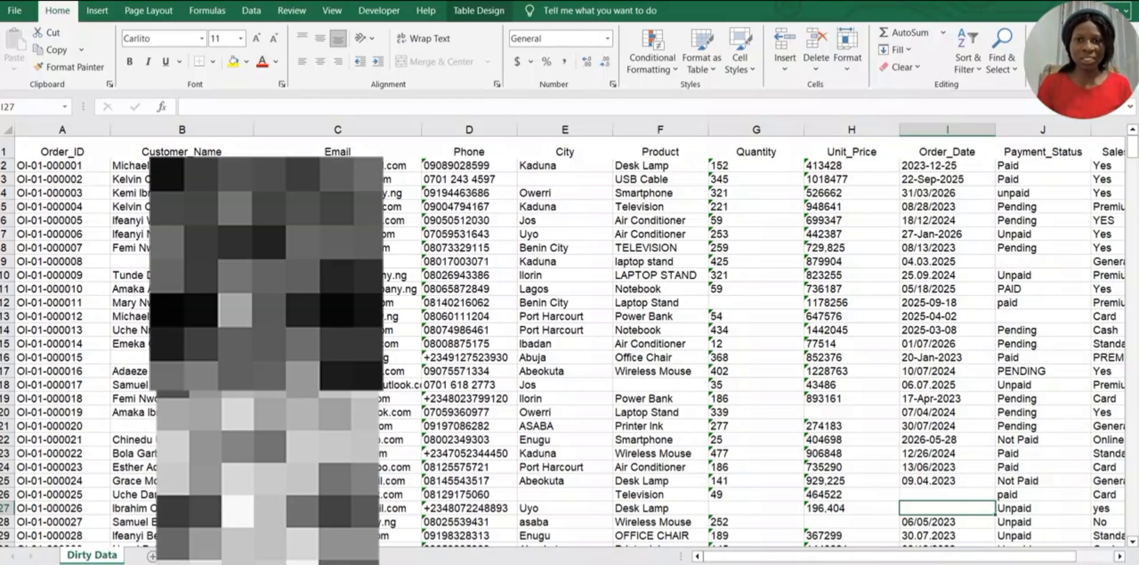
{"action": "left_click", "coordinate": [551, 195]}
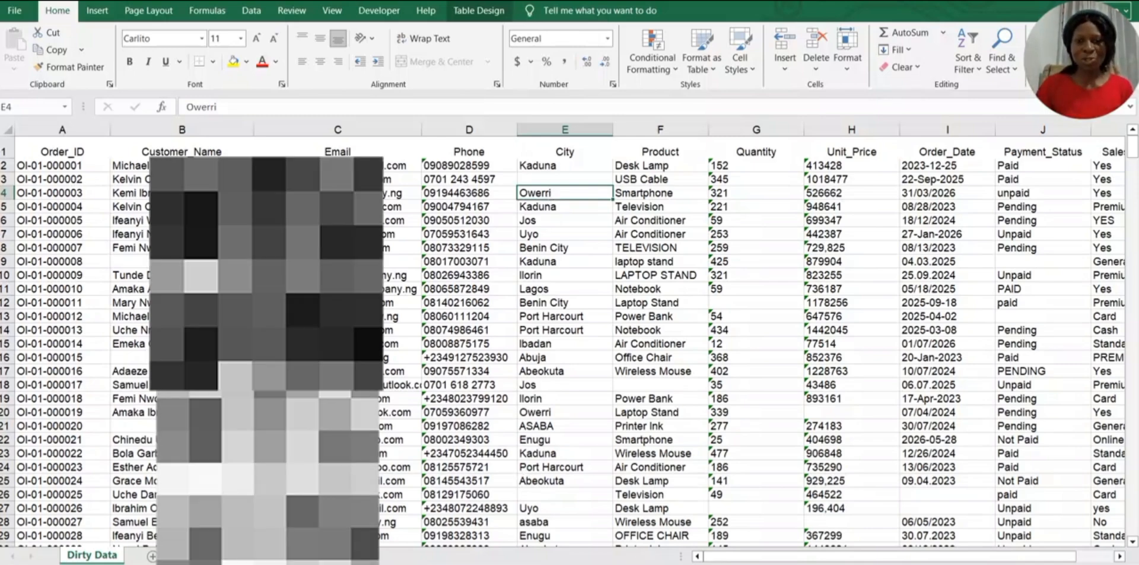
Switch to the Chrome browser, go to datarevamper.com, open its app and log in with the saved credentials.
{"action": "left_click", "coordinate": [570, 563]}
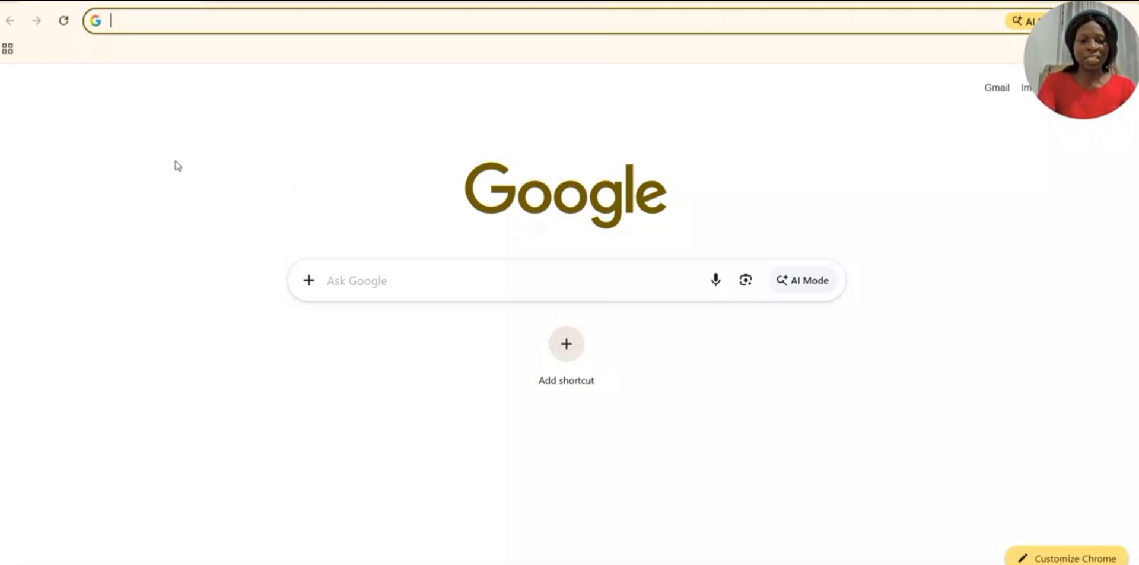
{"action": "type", "text": "dat"}
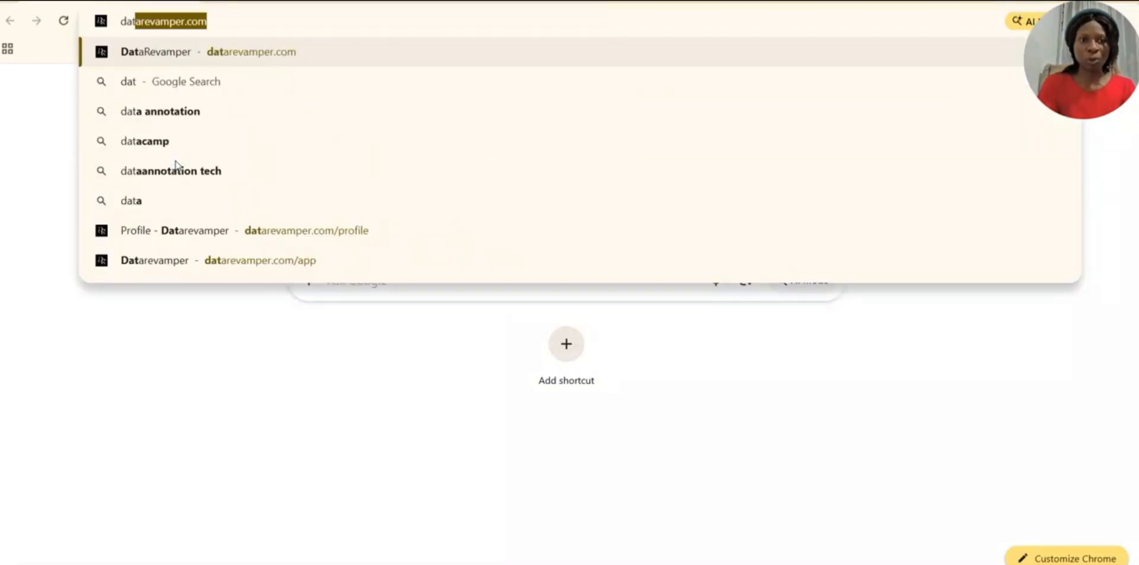
{"action": "key", "text": "Return"}
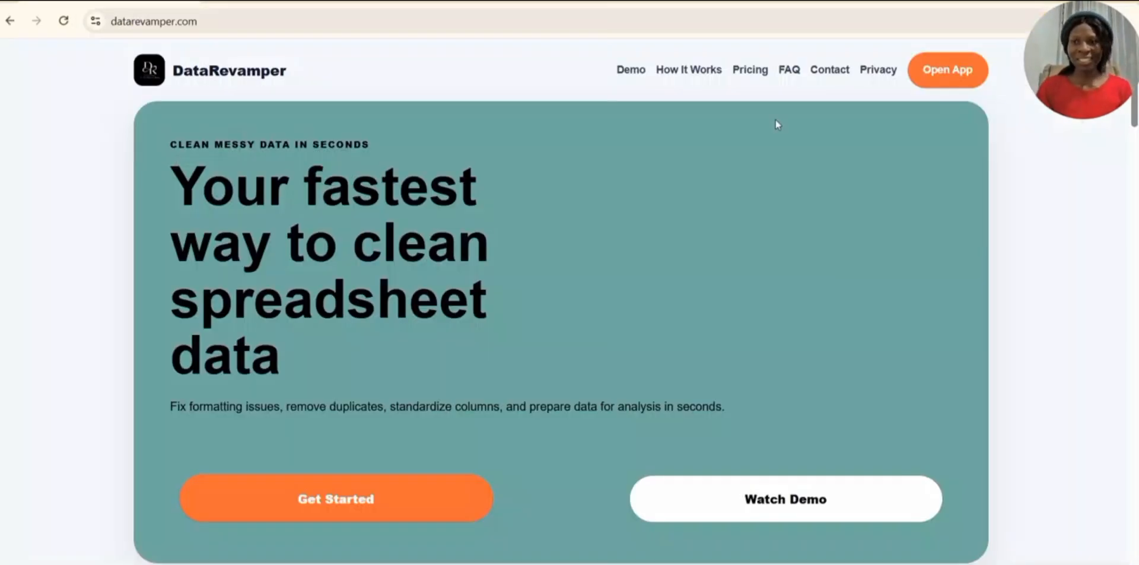
{"action": "left_click", "coordinate": [948, 69]}
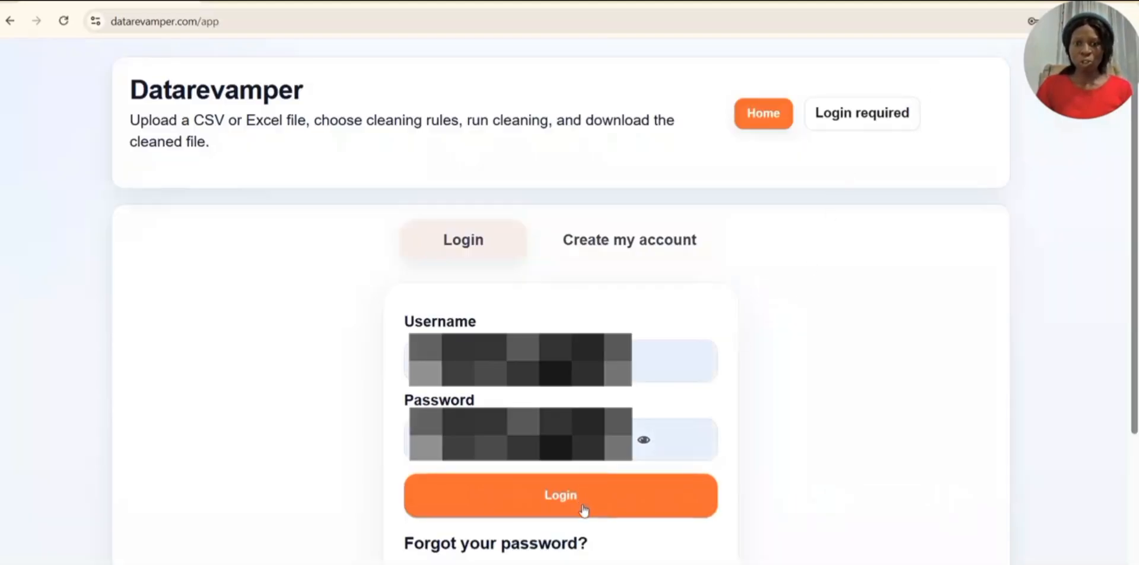
{"action": "left_click", "coordinate": [583, 509]}
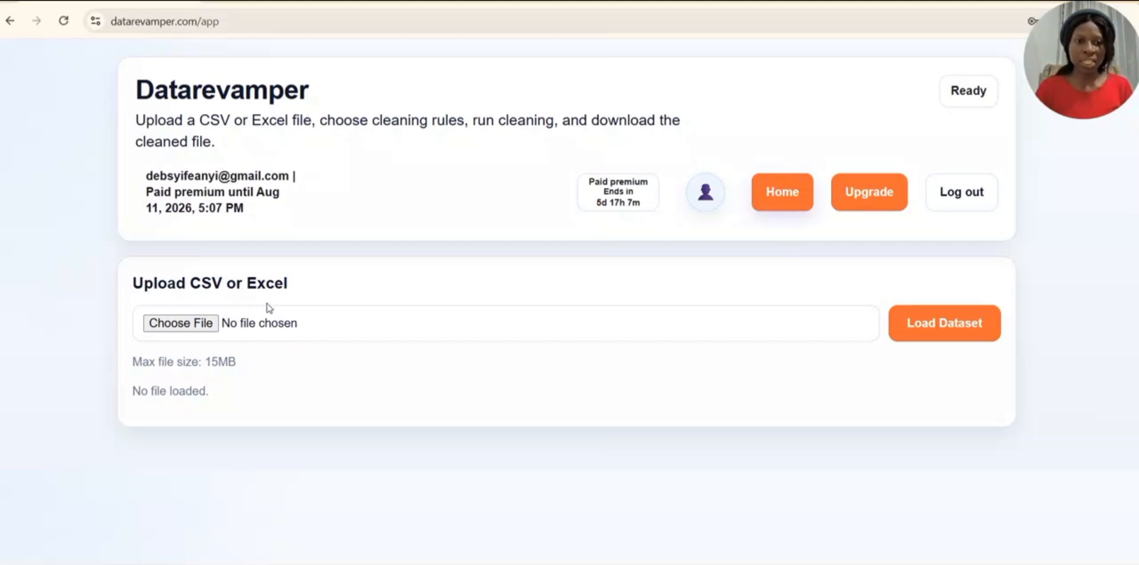
Upload the file Day 01 - Customer Orders.xlsx and load it as the dataset.
{"action": "left_click", "coordinate": [184, 329]}
{"action": "left_click", "coordinate": [216, 115]}
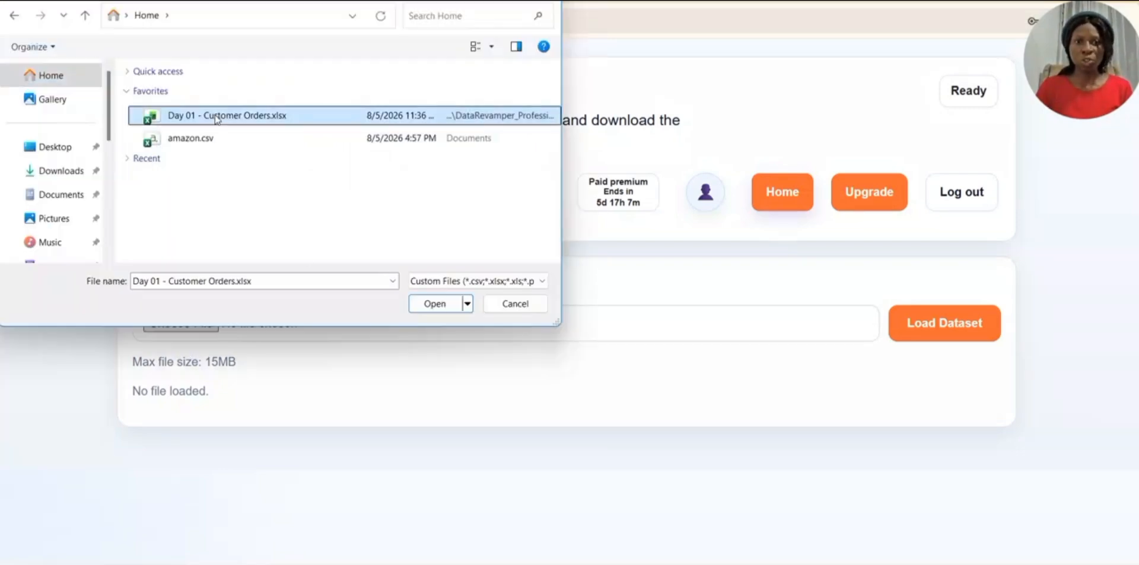
{"action": "left_click", "coordinate": [429, 305]}
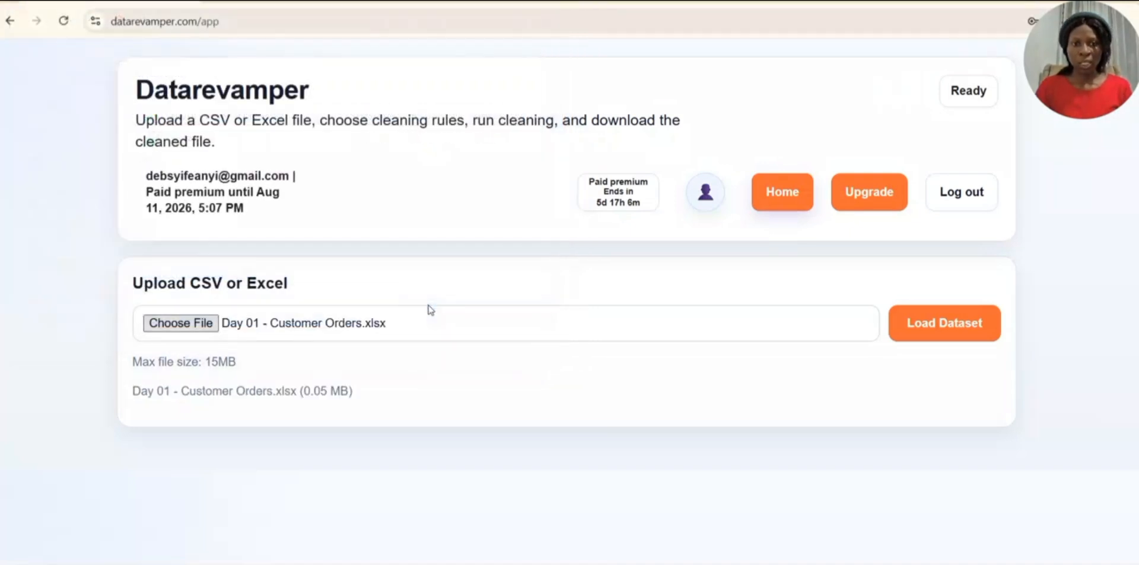
{"action": "left_click", "coordinate": [945, 324]}
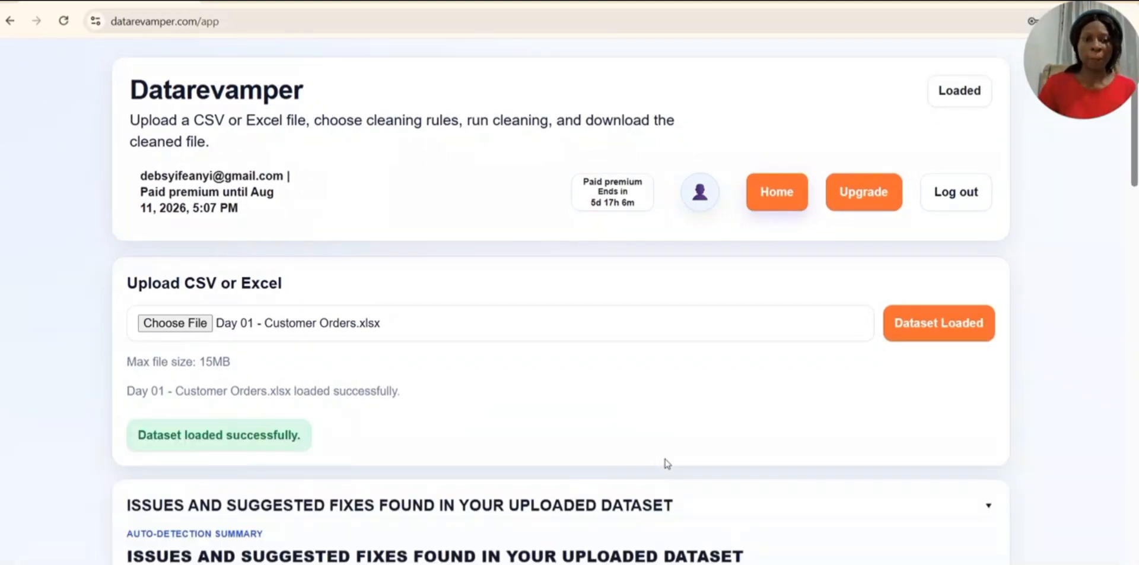
Review the detected issues, the suggested fixes and the Step 1 structure check of the uploaded dataset.
{"action": "scroll", "coordinate": [650, 483], "scroll_direction": "down", "scroll_amount": 7}
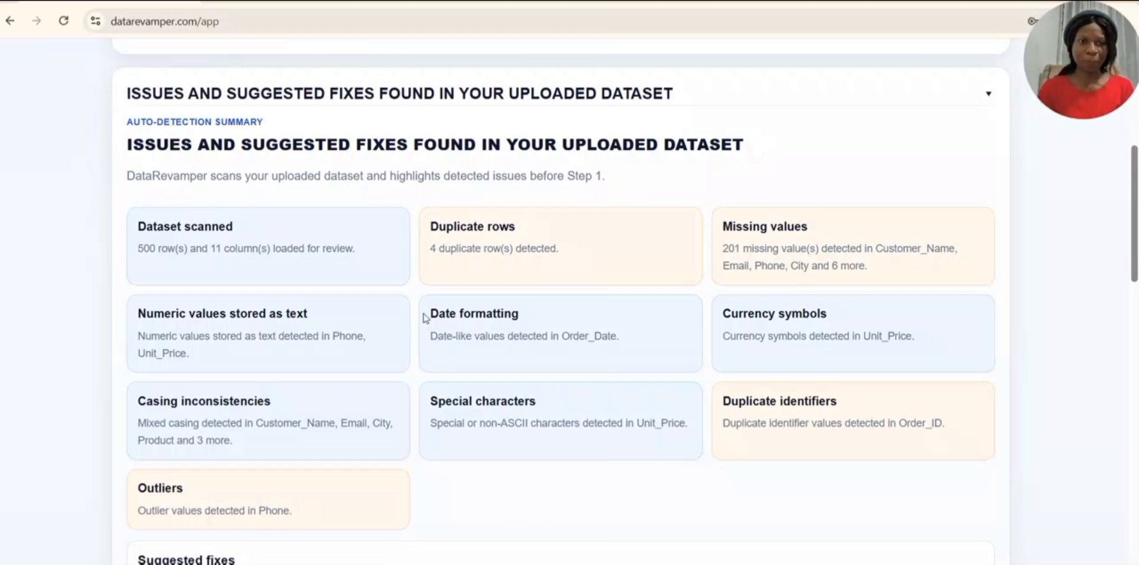
{"action": "scroll", "coordinate": [229, 261], "scroll_direction": "down", "scroll_amount": 1}
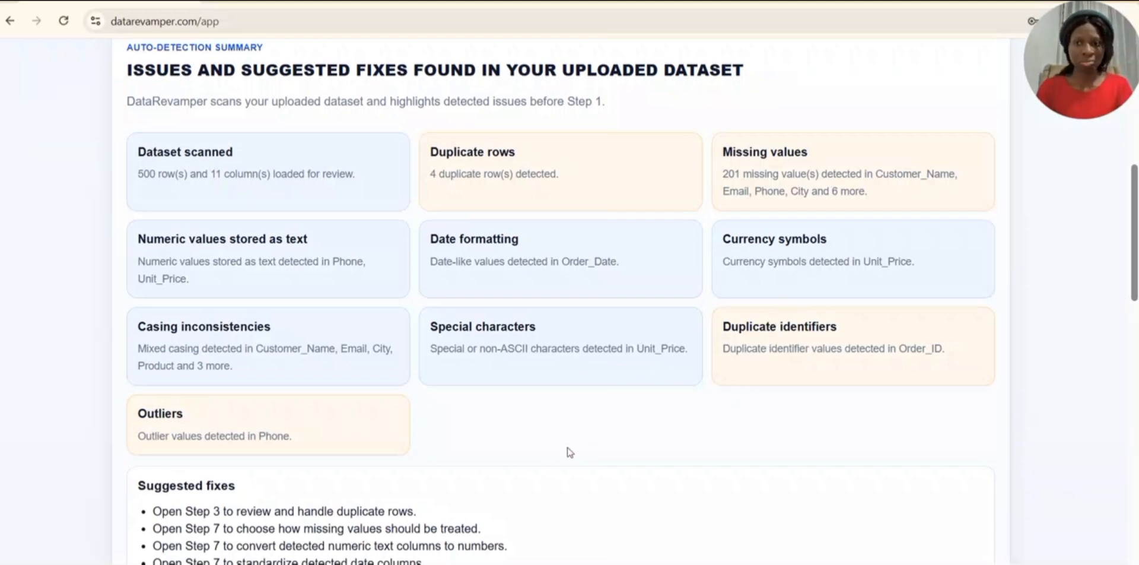
{"action": "scroll", "coordinate": [570, 452], "scroll_direction": "down", "scroll_amount": 3}
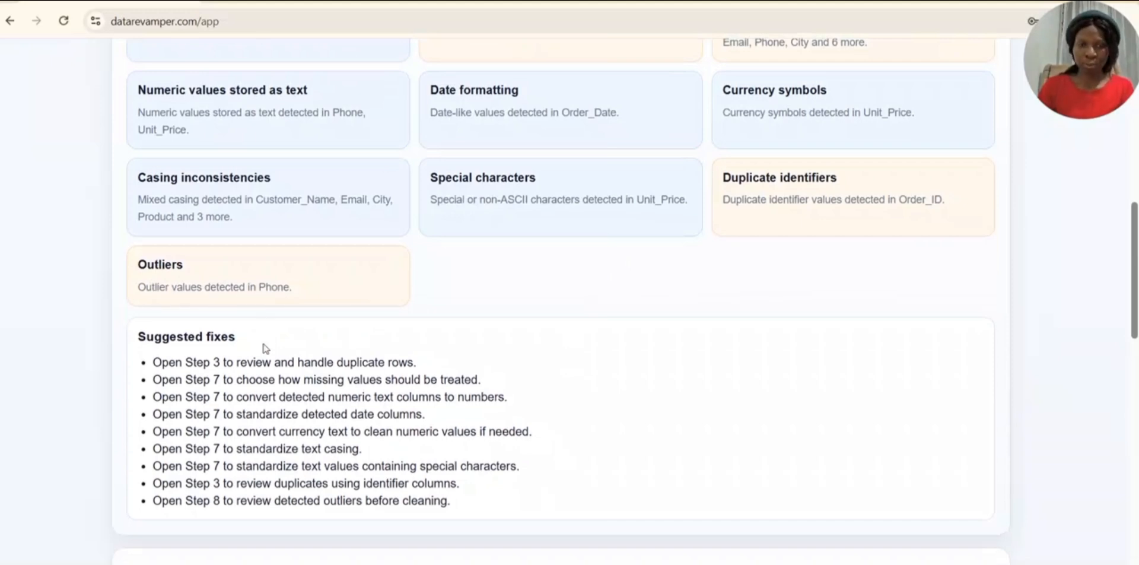
{"action": "scroll", "coordinate": [265, 348], "scroll_direction": "down", "scroll_amount": 1}
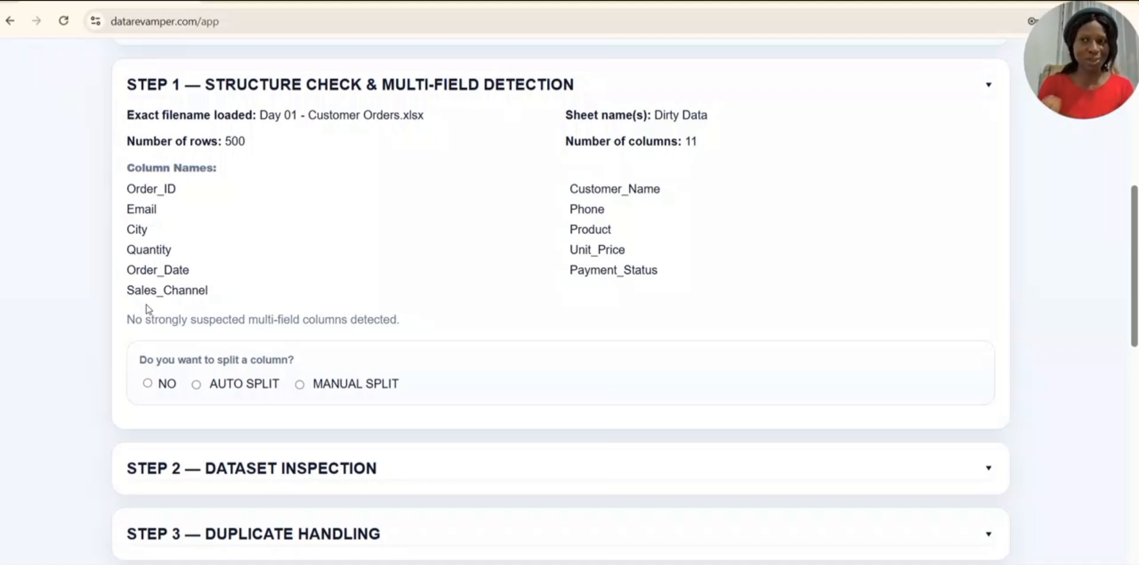
{"action": "scroll", "coordinate": [213, 303], "scroll_direction": "down", "scroll_amount": 1}
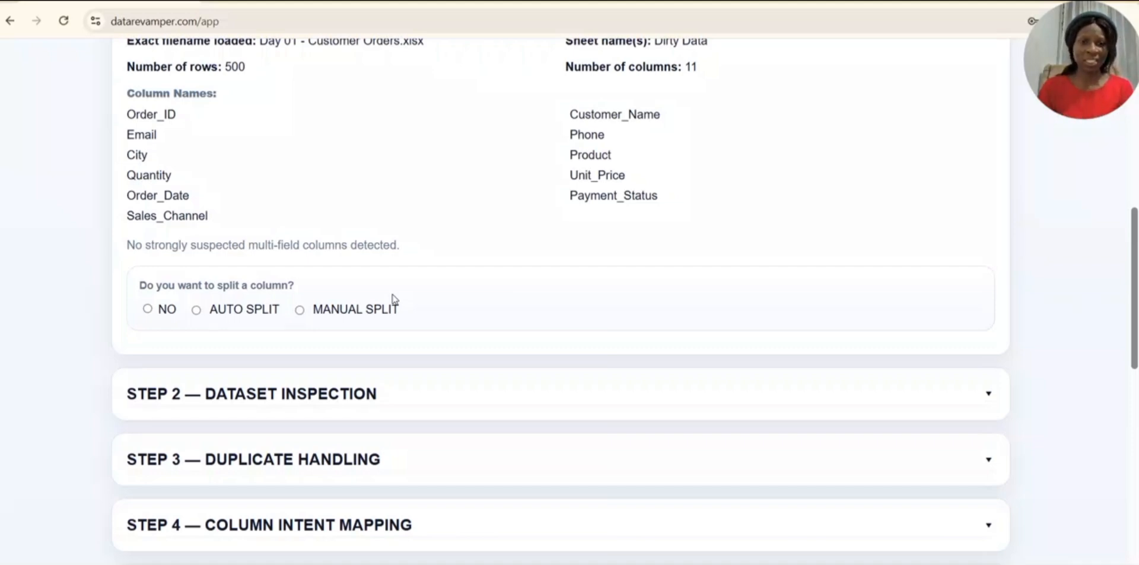
{"action": "scroll", "coordinate": [392, 299], "scroll_direction": "down", "scroll_amount": 2}
Open the Step 2 dataset inspection and look through the rename fields from Order_ID to Sales_Channel.
{"action": "left_click", "coordinate": [368, 243]}
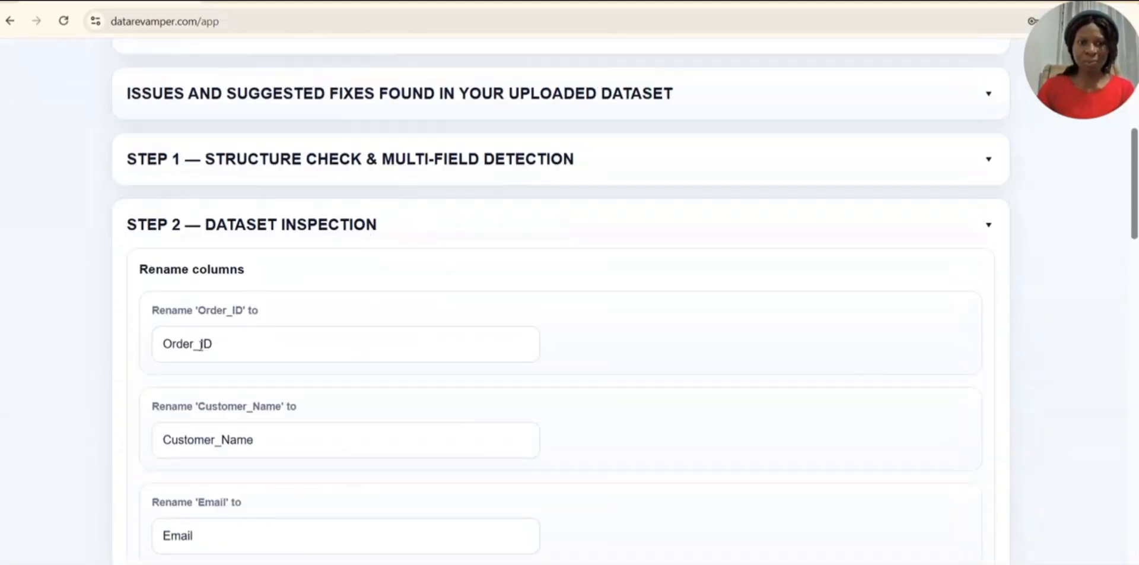
{"action": "left_click", "coordinate": [201, 344]}
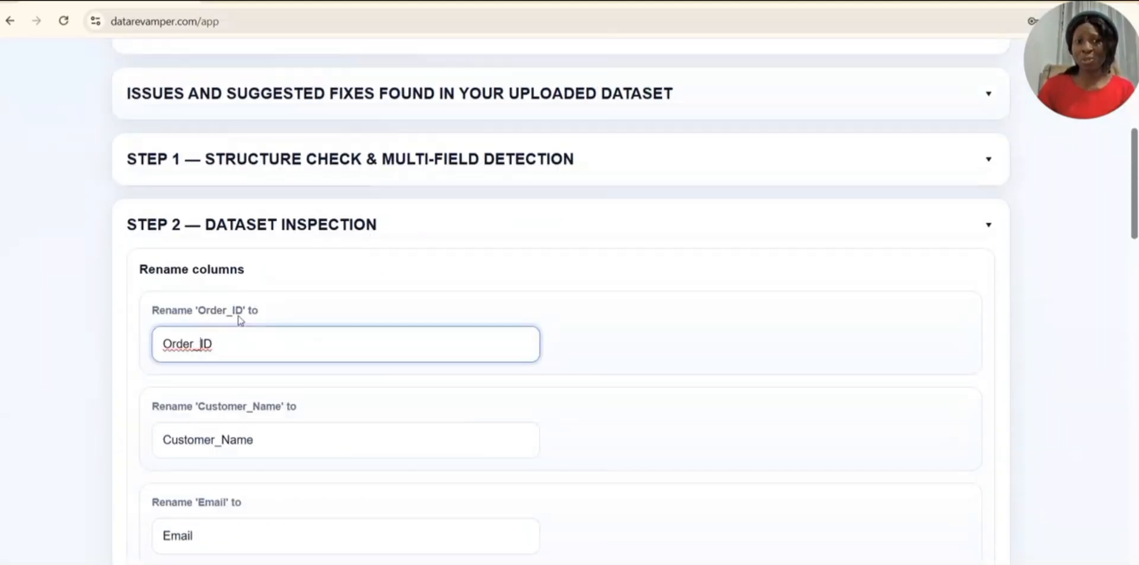
{"action": "scroll", "coordinate": [240, 317], "scroll_direction": "down", "scroll_amount": 5}
{"action": "scroll", "coordinate": [240, 320], "scroll_direction": "down", "scroll_amount": 10}
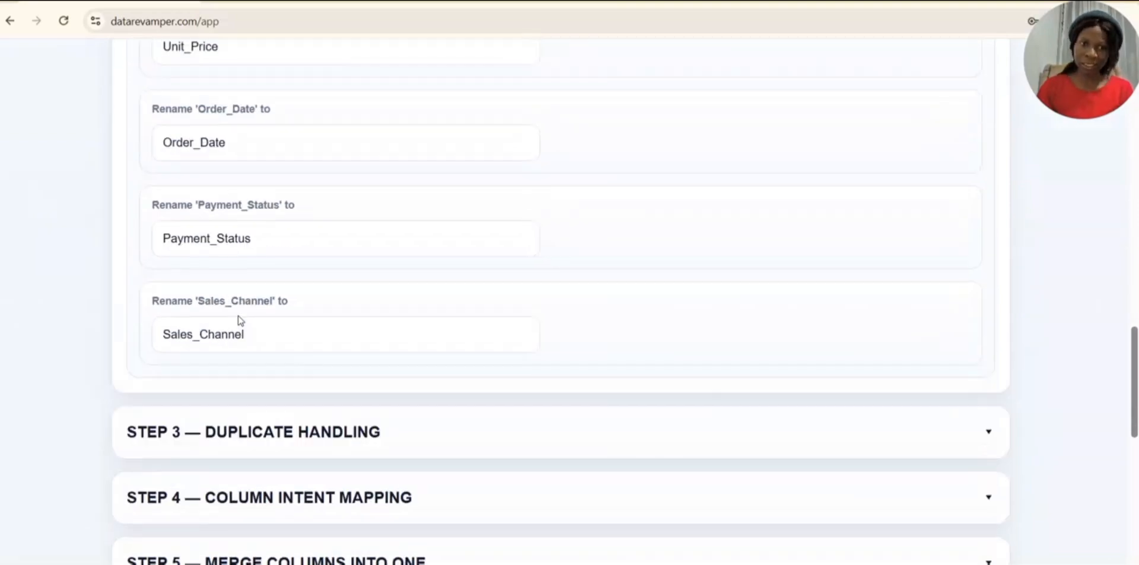
Open Step 3 duplicate handling, choose Order_ID as the identifier column and run the duplicate report.
{"action": "scroll", "coordinate": [244, 354], "scroll_direction": "down", "scroll_amount": 9}
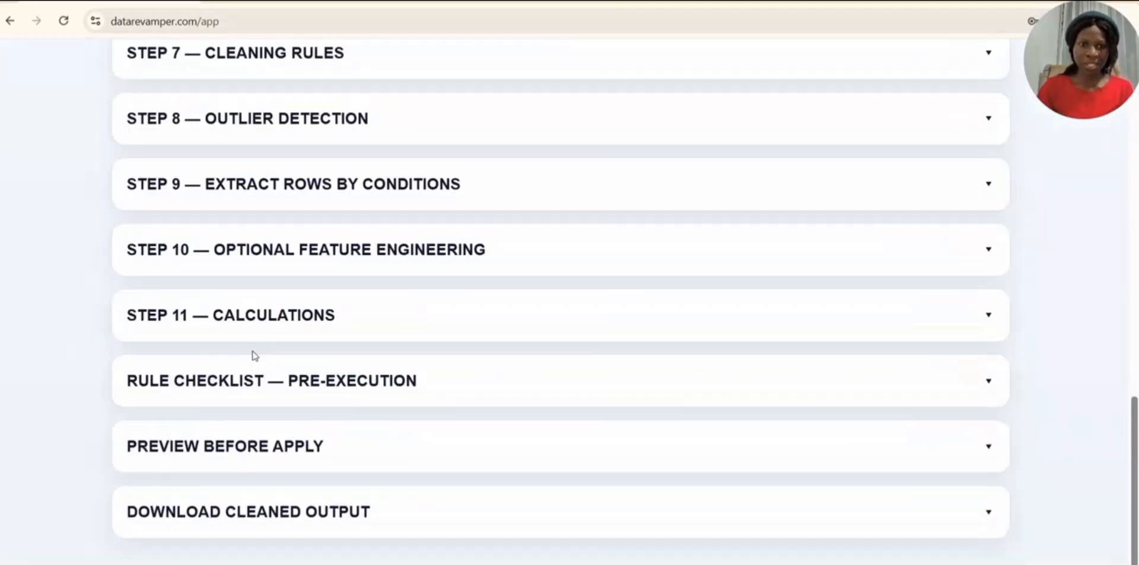
{"action": "scroll", "coordinate": [253, 356], "scroll_direction": "up", "scroll_amount": 9}
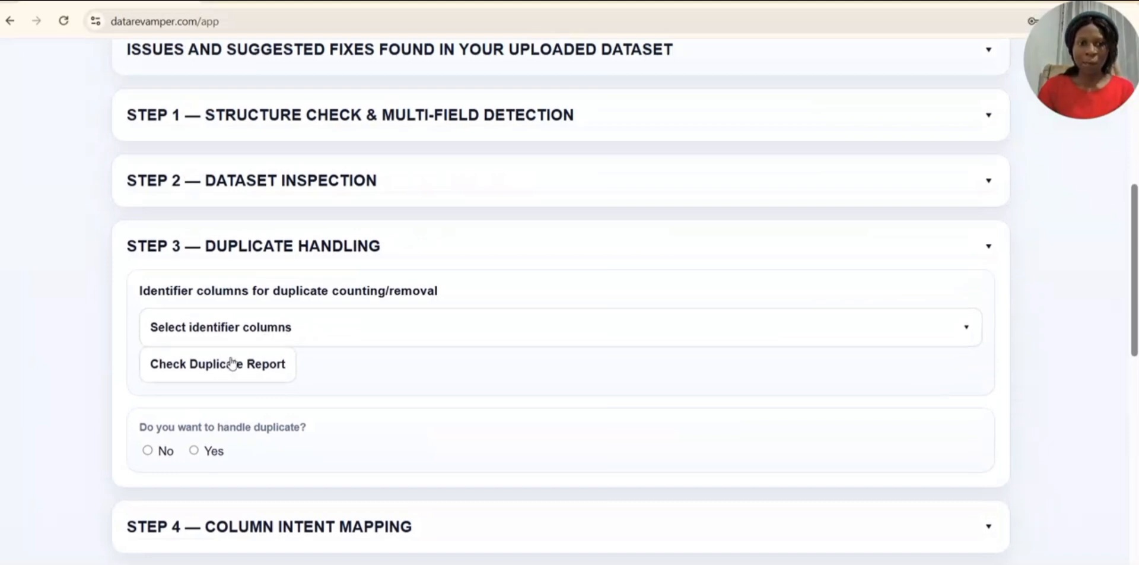
{"action": "left_click", "coordinate": [226, 327]}
{"action": "left_click", "coordinate": [188, 473]}
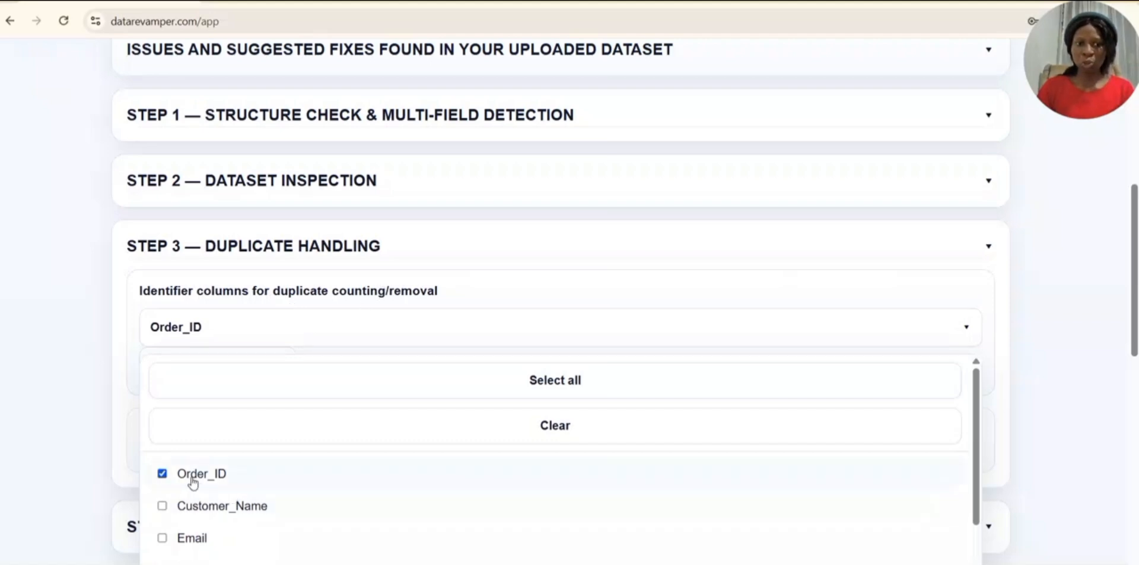
{"action": "left_click", "coordinate": [125, 316]}
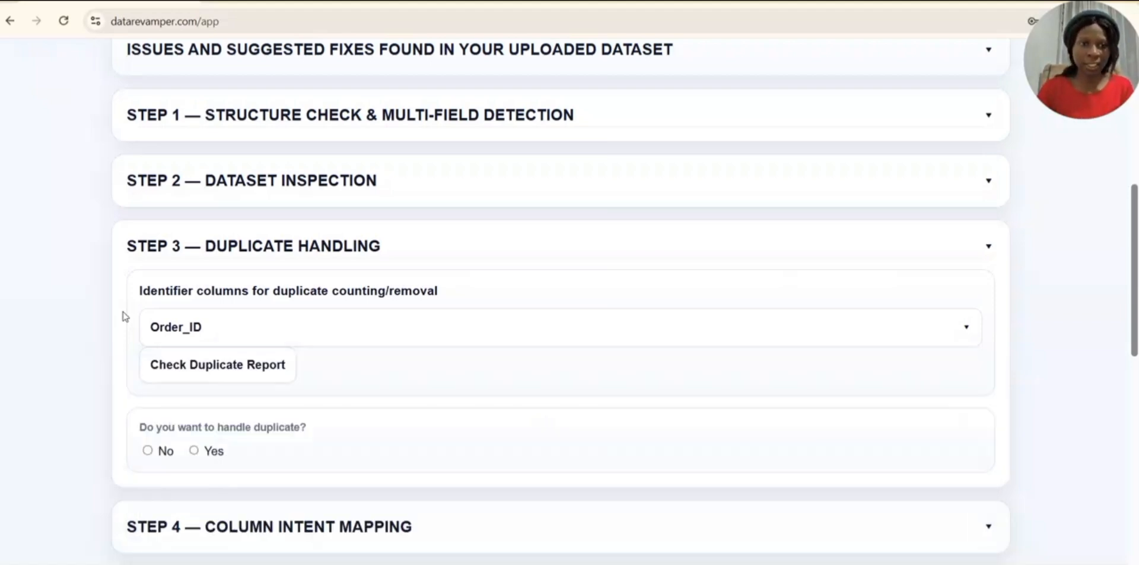
{"action": "left_click", "coordinate": [218, 371]}
{"action": "scroll", "coordinate": [217, 372], "scroll_direction": "down", "scroll_amount": 3}
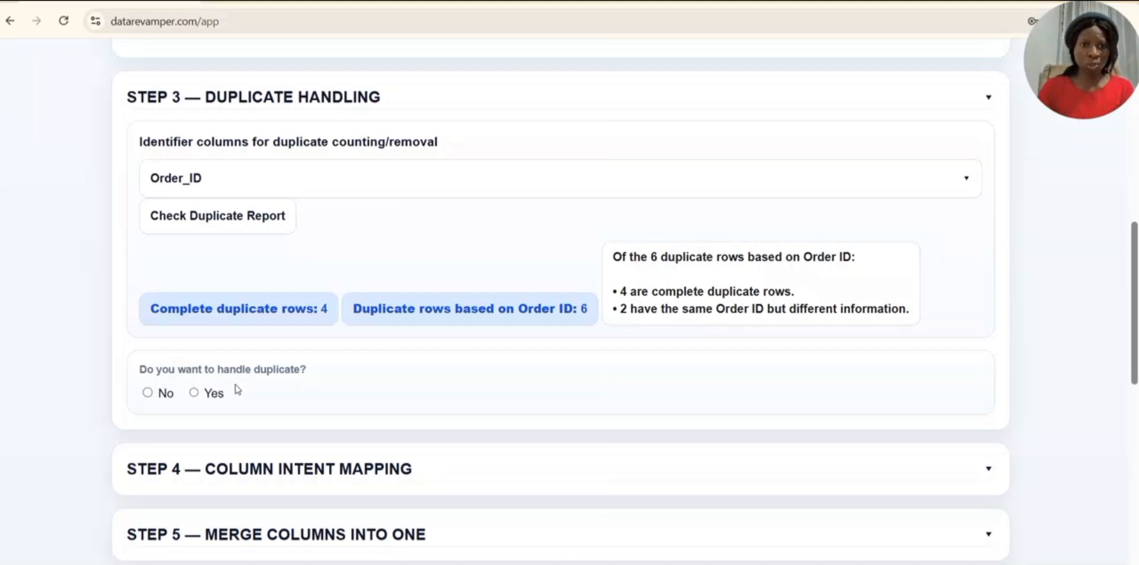
Turn on duplicate handling and set the removal basis to entire-row duplicates only.
{"action": "left_click", "coordinate": [212, 394]}
{"action": "scroll", "coordinate": [211, 400], "scroll_direction": "down", "scroll_amount": 4}
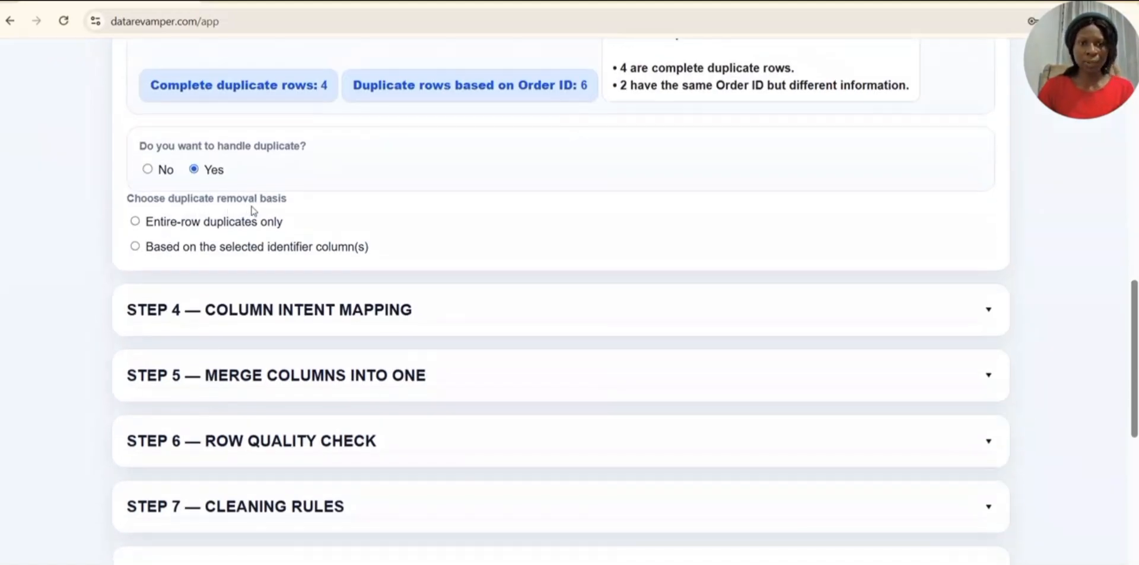
{"action": "left_click", "coordinate": [135, 223]}
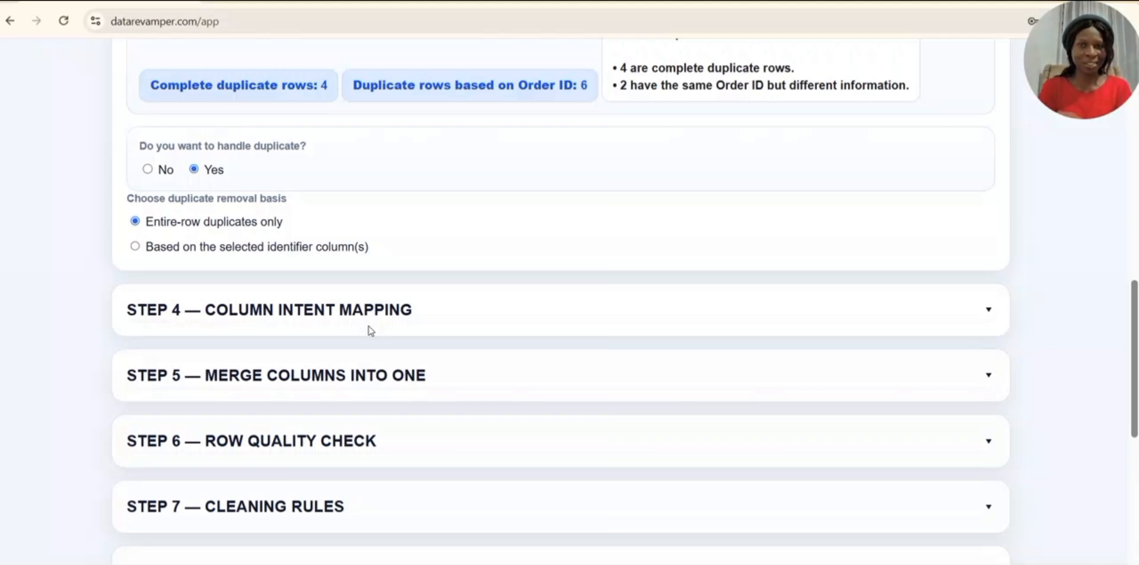
Look through the options of Step 4 column intent mapping, Step 5 merge columns and Step 6 row quality check.
{"action": "scroll", "coordinate": [371, 331], "scroll_direction": "down", "scroll_amount": 3}
{"action": "left_click", "coordinate": [262, 162]}
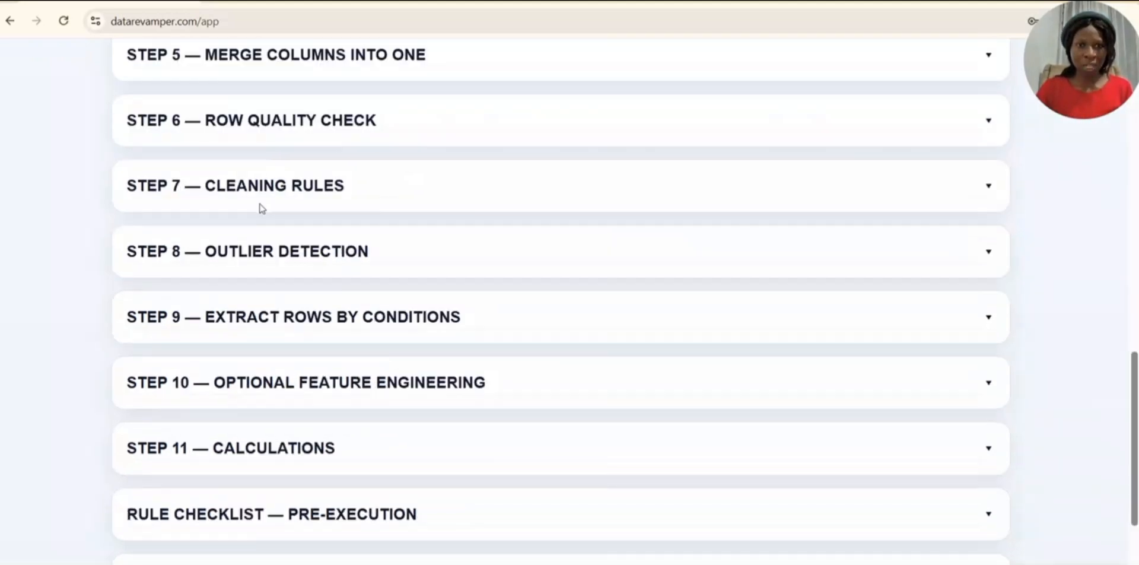
{"action": "scroll", "coordinate": [261, 209], "scroll_direction": "up", "scroll_amount": 5}
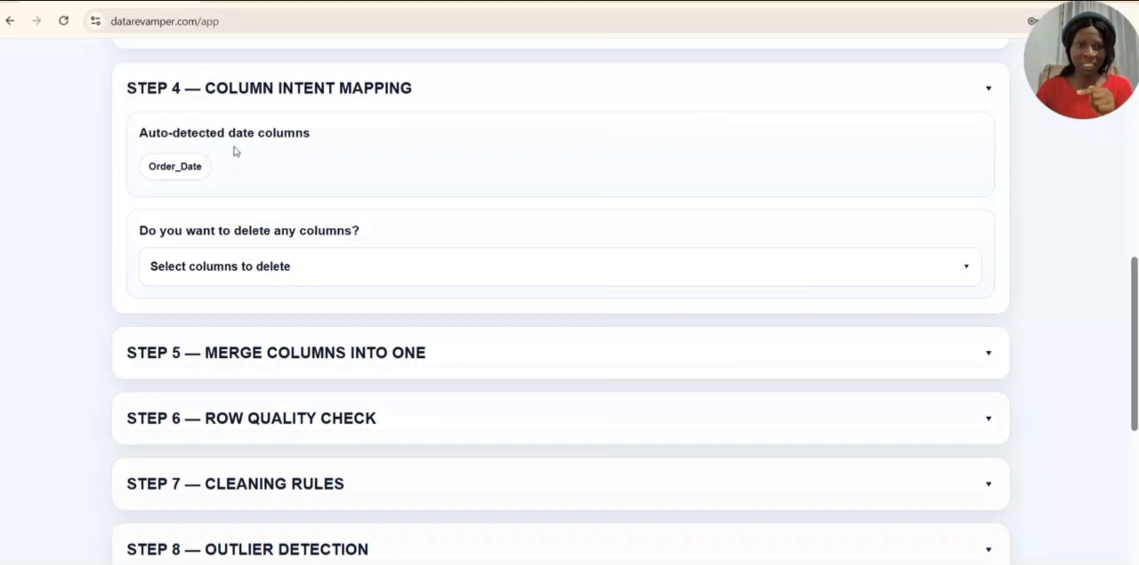
{"action": "scroll", "coordinate": [227, 294], "scroll_direction": "down", "scroll_amount": 1}
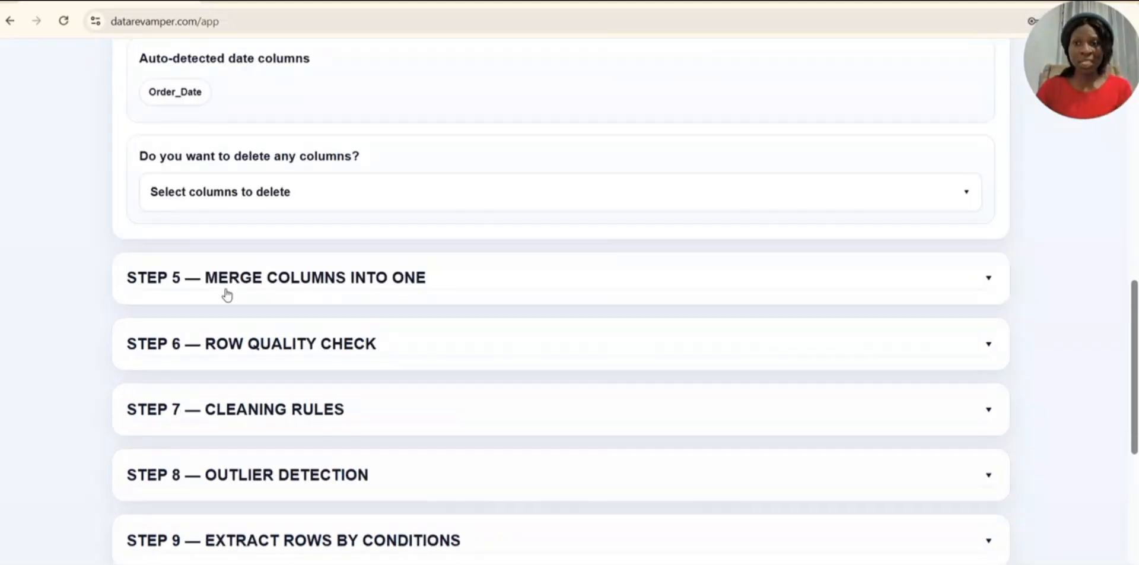
{"action": "left_click", "coordinate": [251, 291]}
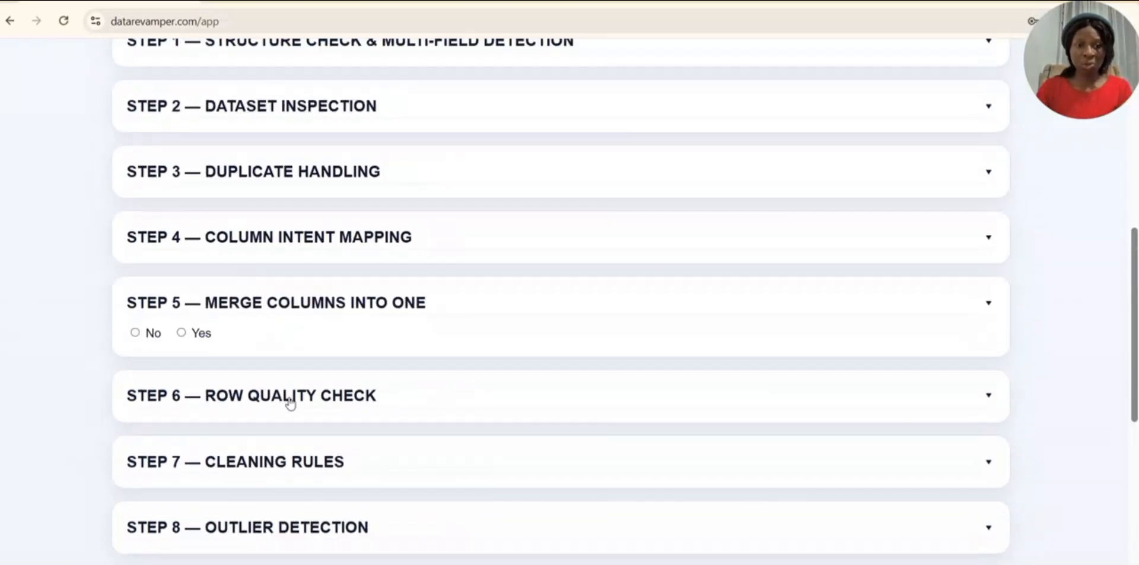
{"action": "left_click", "coordinate": [290, 402]}
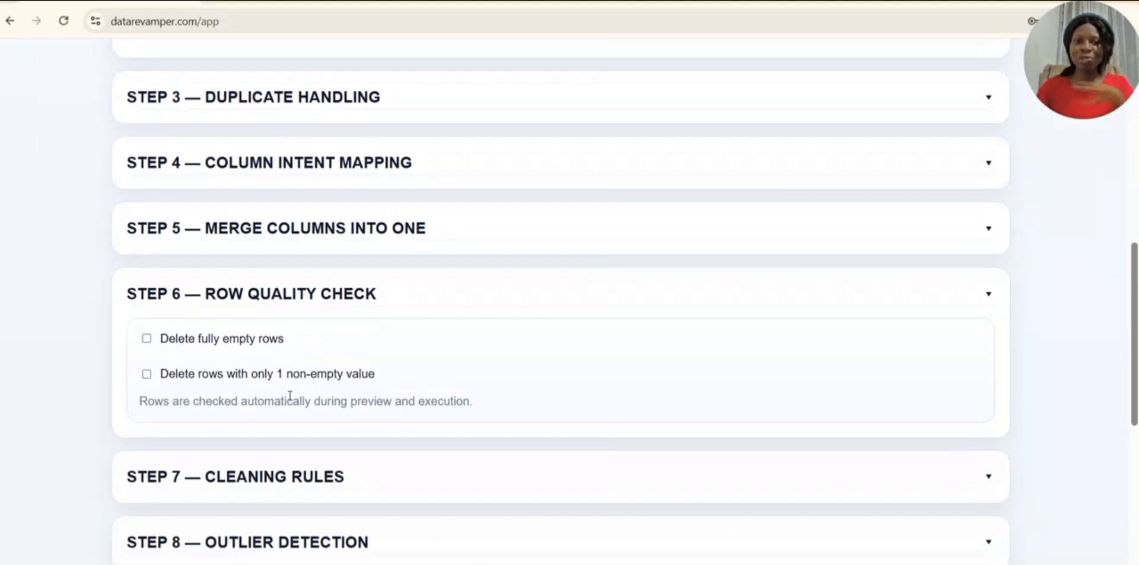
In the Step 7 cleaning rules, set Customer_Name to trim whitespace, standardize entries to proper_case and handle missing values as Unknown.
{"action": "scroll", "coordinate": [291, 380], "scroll_direction": "down", "scroll_amount": 4}
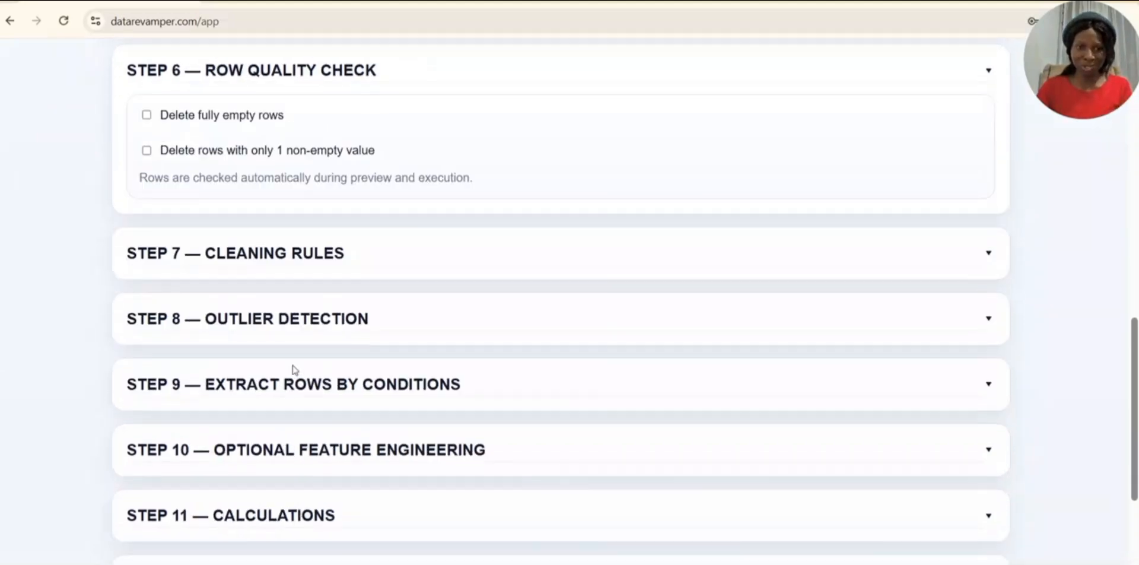
{"action": "left_click", "coordinate": [280, 251]}
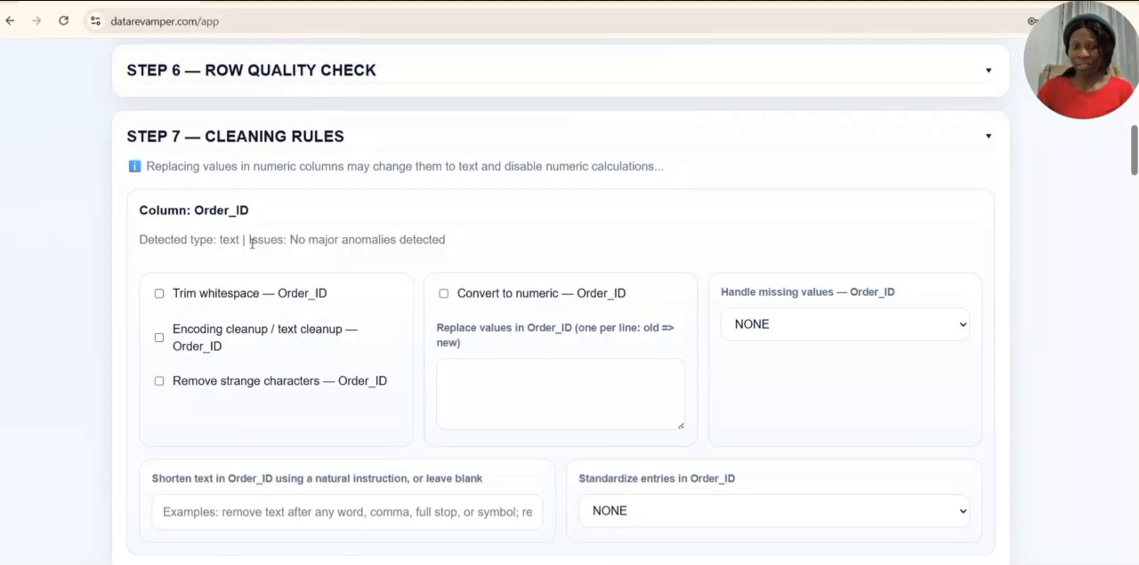
{"action": "scroll", "coordinate": [251, 244], "scroll_direction": "down", "scroll_amount": 5}
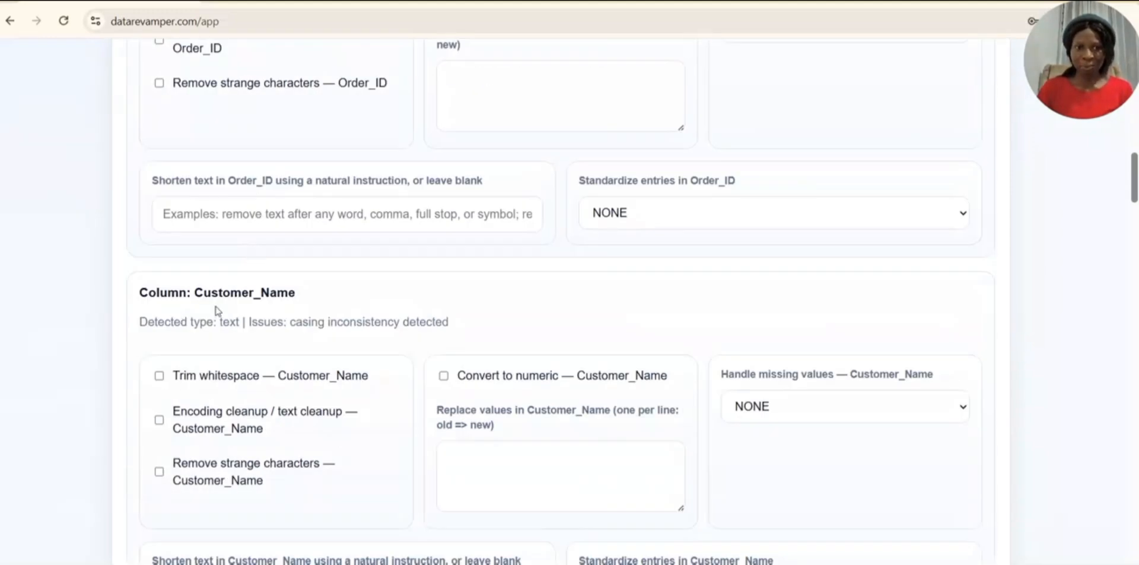
{"action": "scroll", "coordinate": [223, 324], "scroll_direction": "down", "scroll_amount": 2}
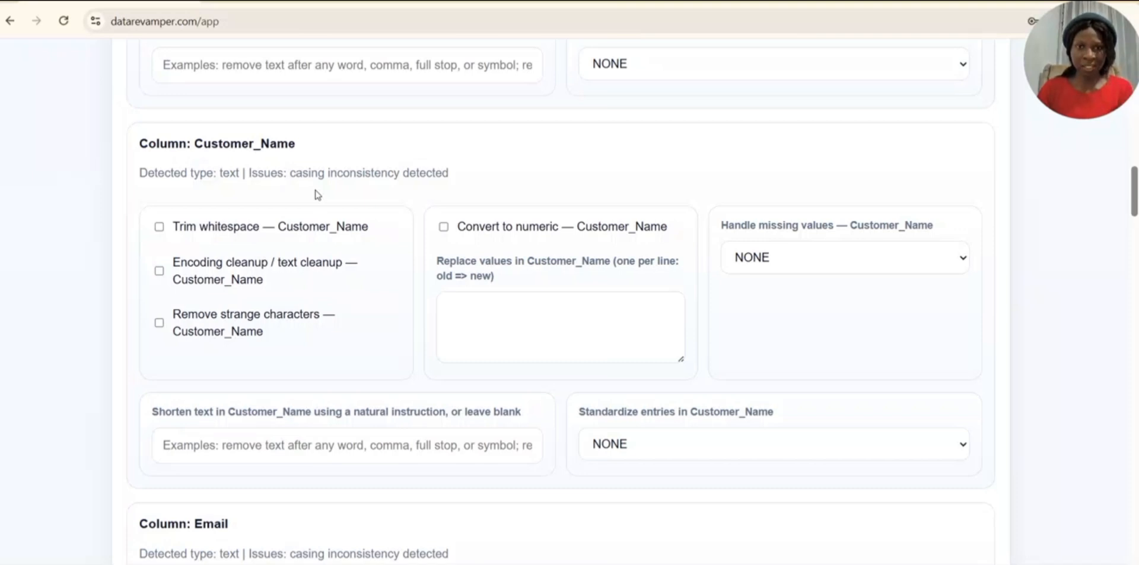
{"action": "left_click", "coordinate": [231, 227]}
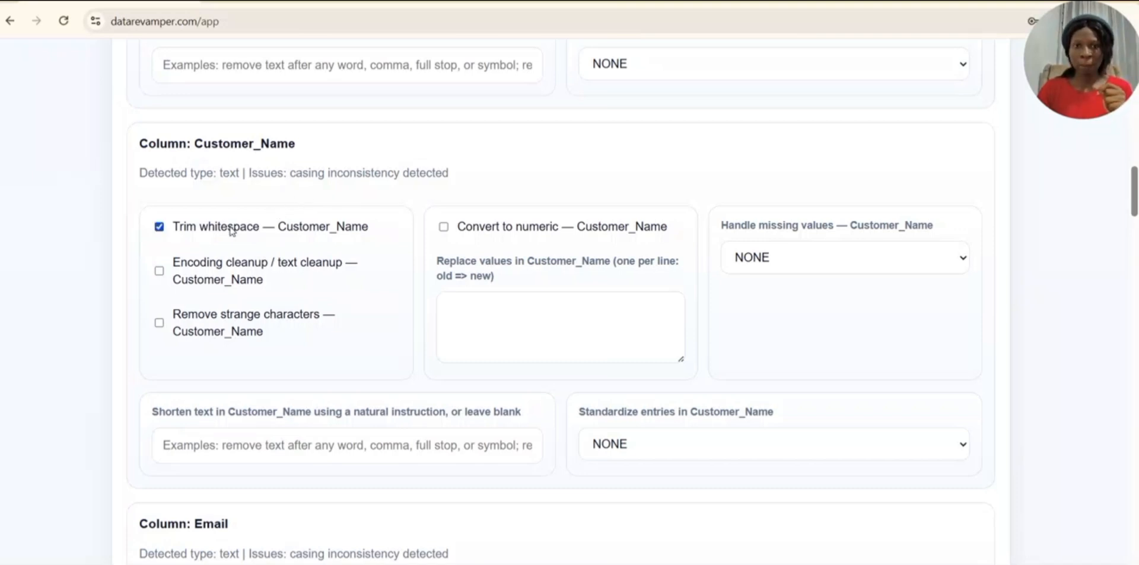
{"action": "scroll", "coordinate": [232, 231], "scroll_direction": "down", "scroll_amount": 1}
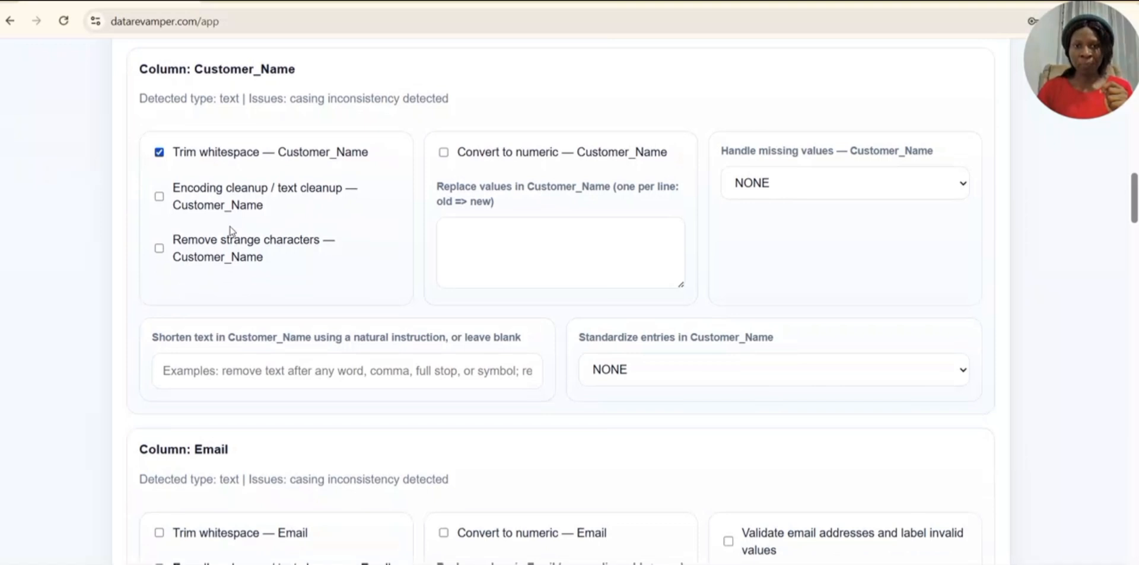
{"action": "left_click", "coordinate": [630, 375]}
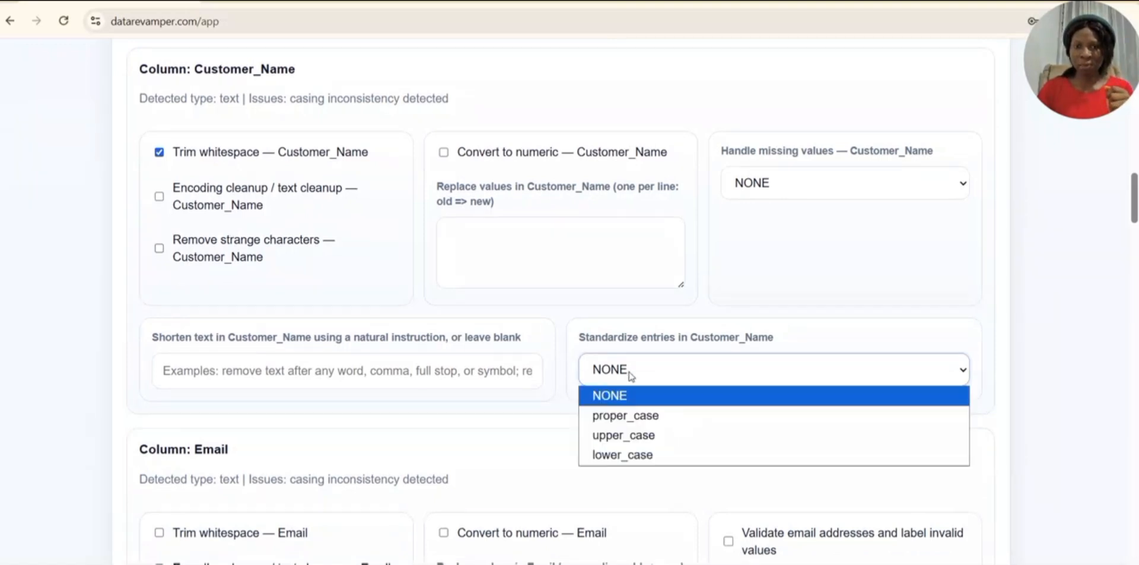
{"action": "left_click", "coordinate": [629, 423]}
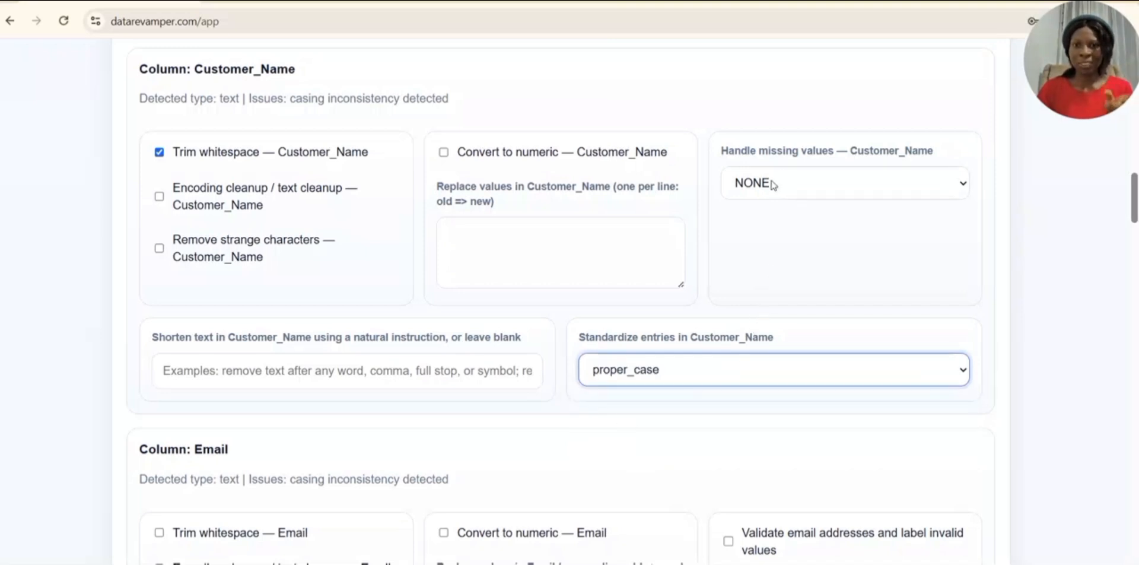
{"action": "left_click", "coordinate": [771, 187]}
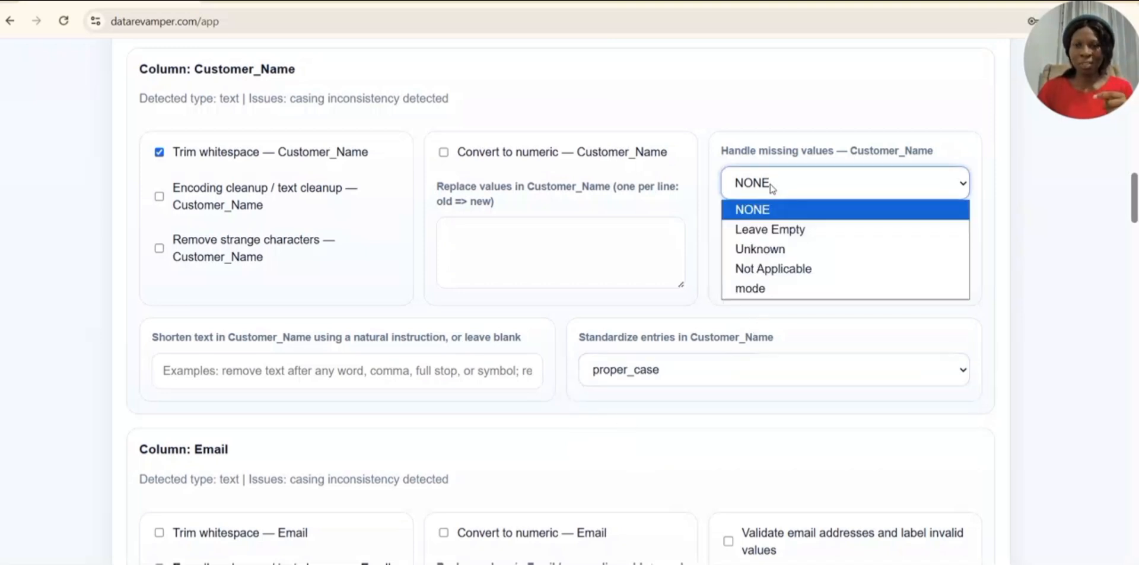
{"action": "left_click", "coordinate": [762, 250]}
Set the Email column to trim whitespace, validate addresses and label invalid values, fill missing values with Not Applicable and standardize to lower_case.
{"action": "scroll", "coordinate": [749, 283], "scroll_direction": "down", "scroll_amount": 5}
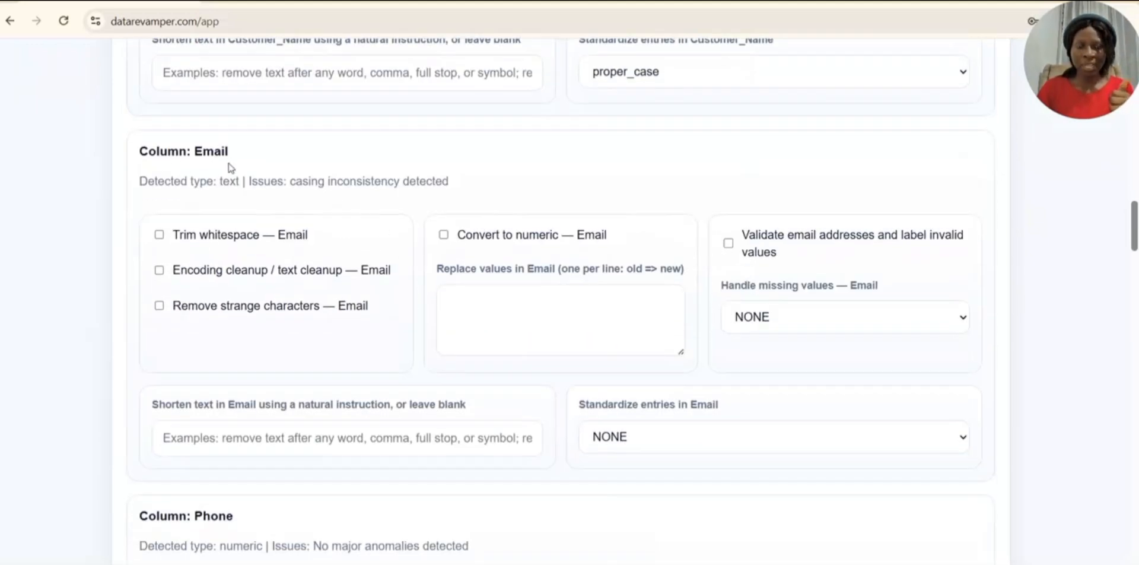
{"action": "left_click", "coordinate": [225, 237]}
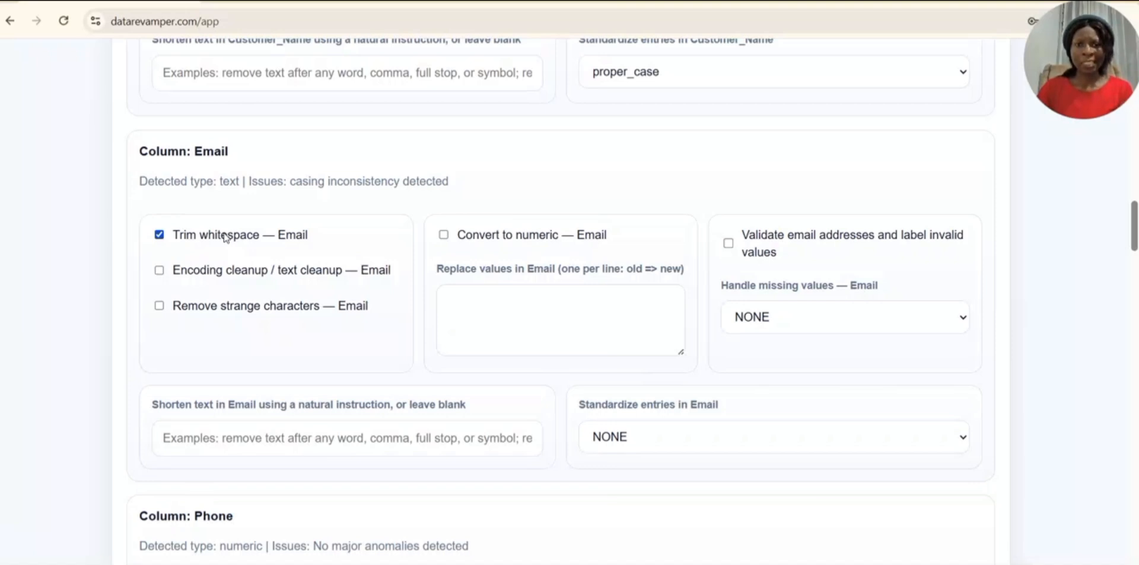
{"action": "left_click", "coordinate": [738, 252]}
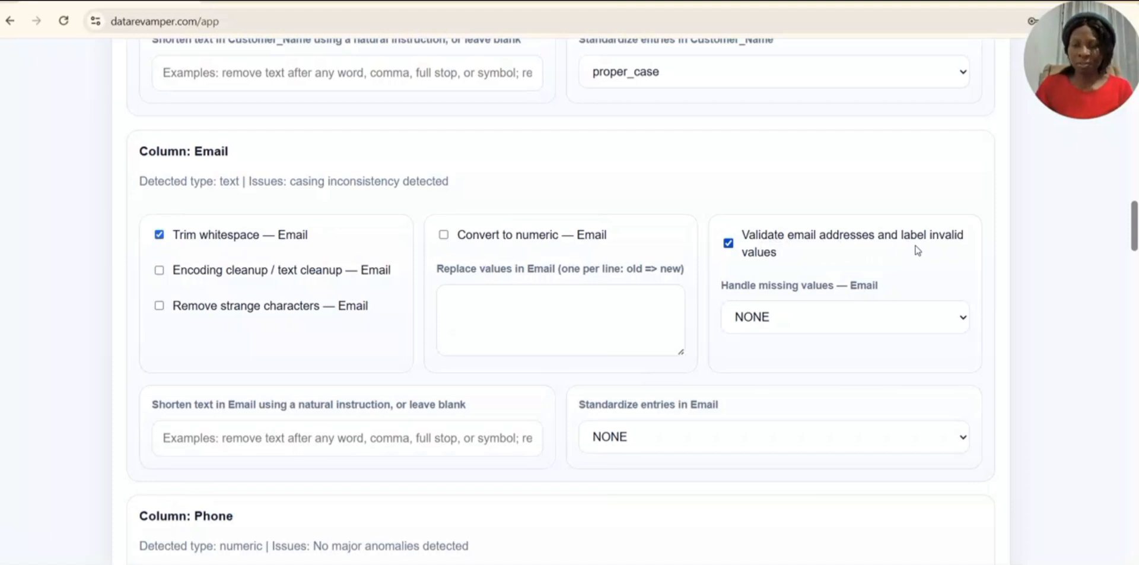
{"action": "left_click", "coordinate": [805, 329]}
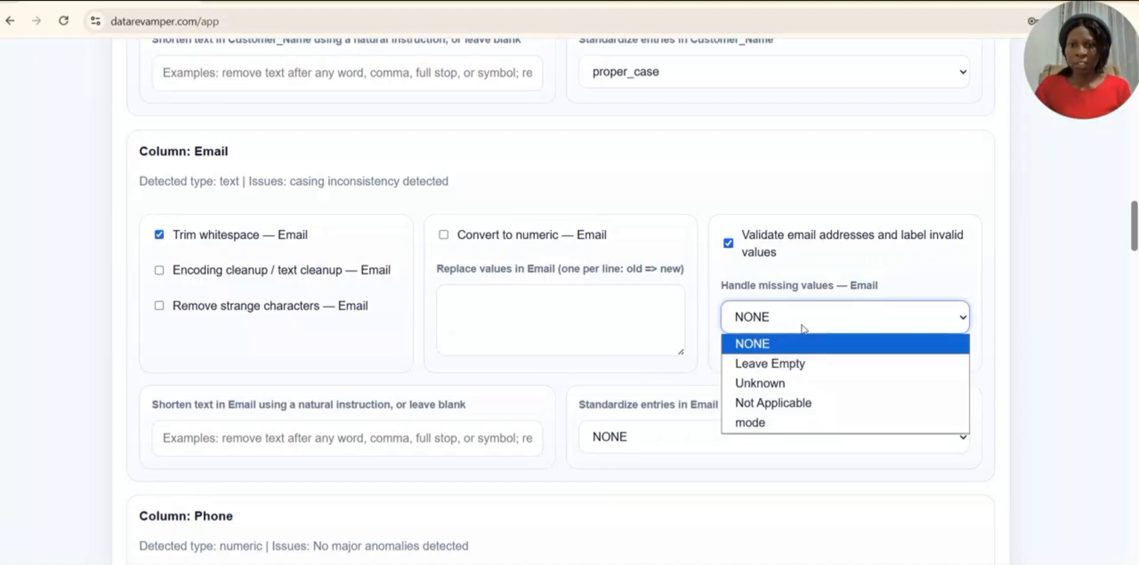
{"action": "left_click", "coordinate": [781, 404]}
{"action": "scroll", "coordinate": [780, 407], "scroll_direction": "down", "scroll_amount": 4}
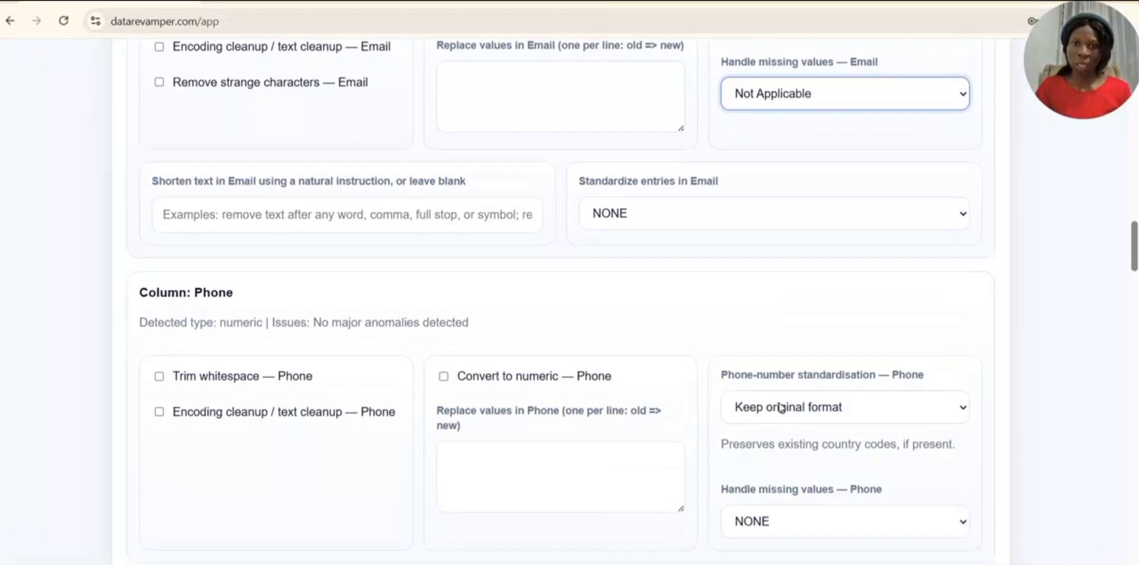
{"action": "left_click", "coordinate": [648, 211]}
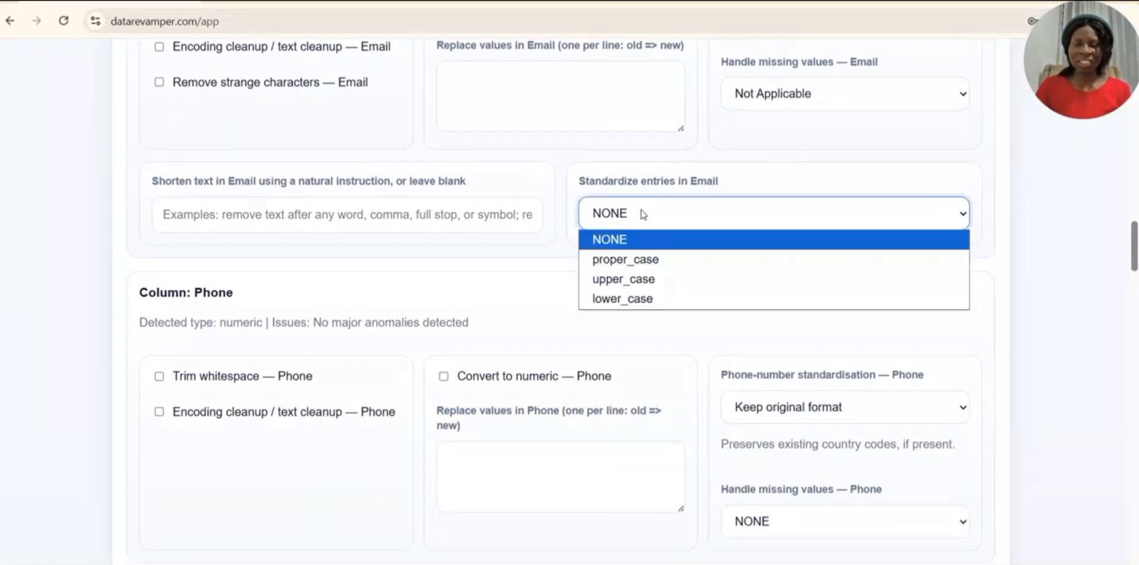
{"action": "left_click", "coordinate": [639, 298]}
Set the Phone column to trim whitespace, use Remove formatting (Keep country code) and handle missing values as N/A.
{"action": "scroll", "coordinate": [639, 301], "scroll_direction": "down", "scroll_amount": 4}
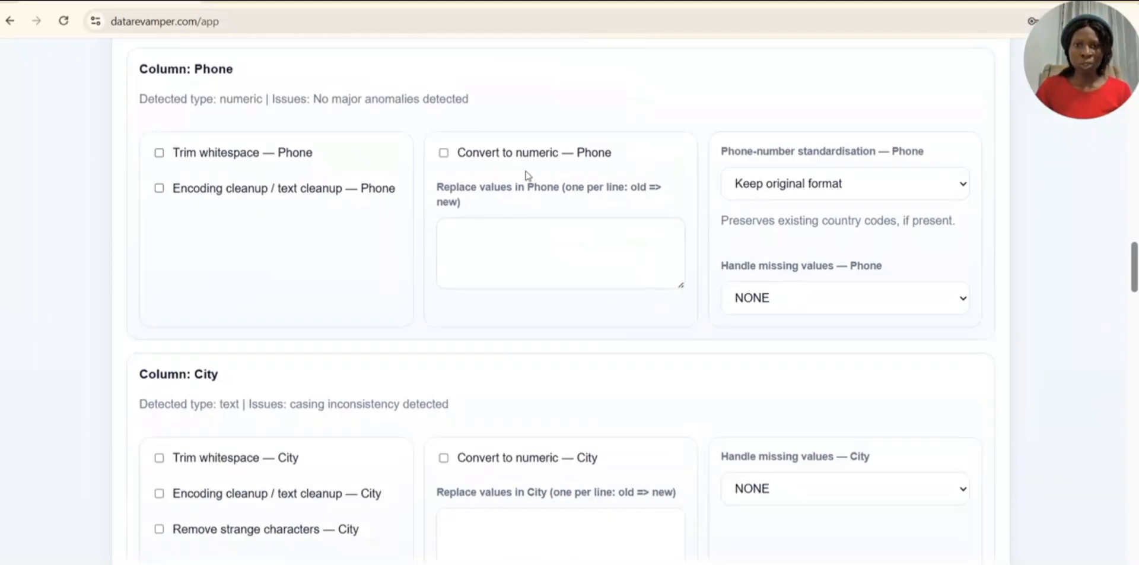
{"action": "left_click", "coordinate": [224, 155]}
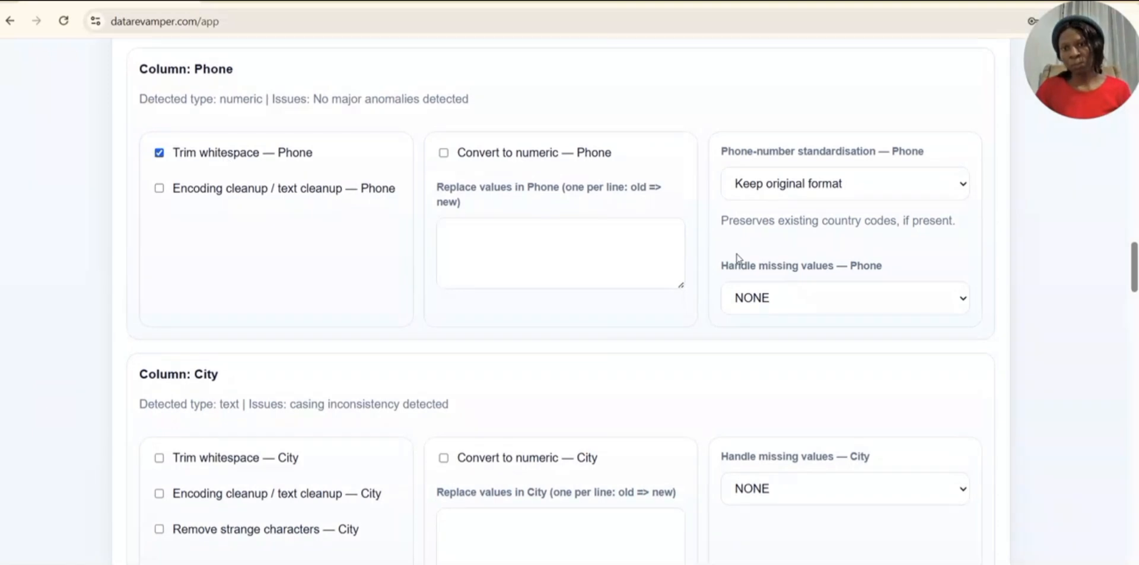
{"action": "left_click", "coordinate": [805, 191]}
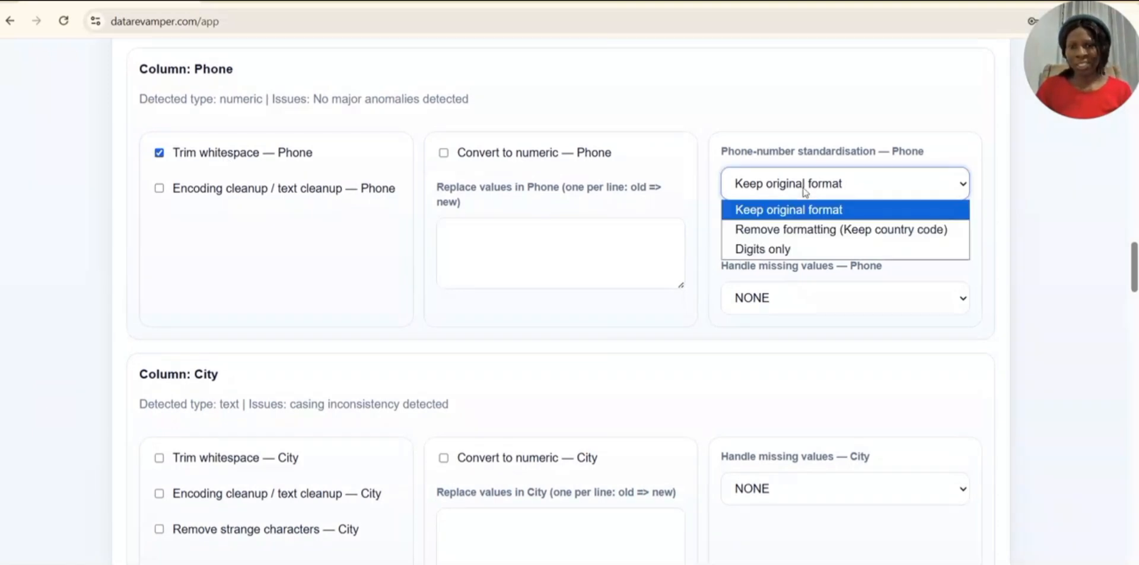
{"action": "left_click", "coordinate": [782, 231]}
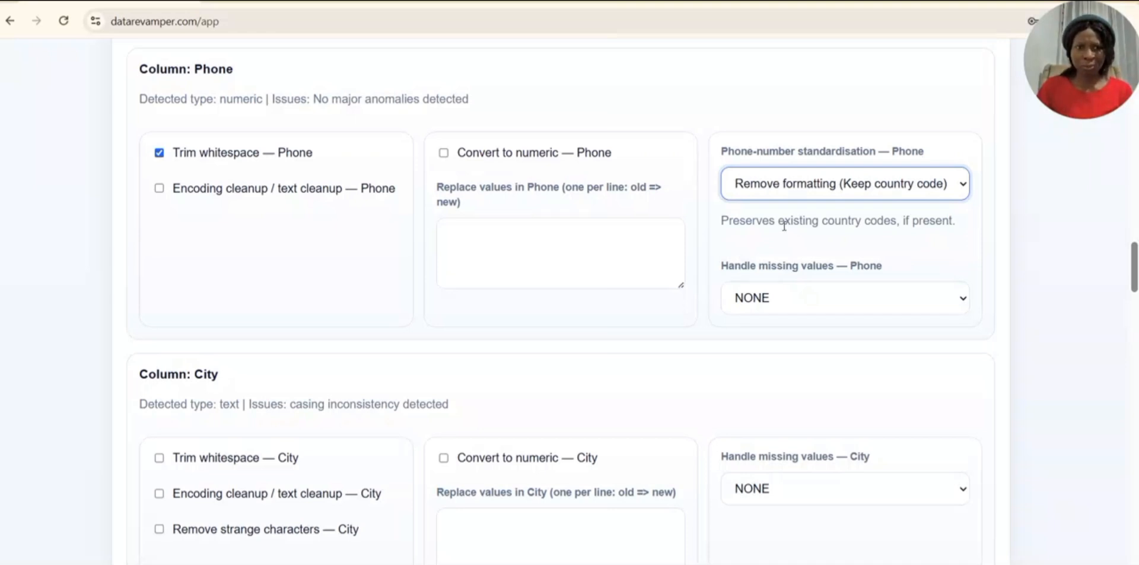
{"action": "left_click", "coordinate": [763, 296]}
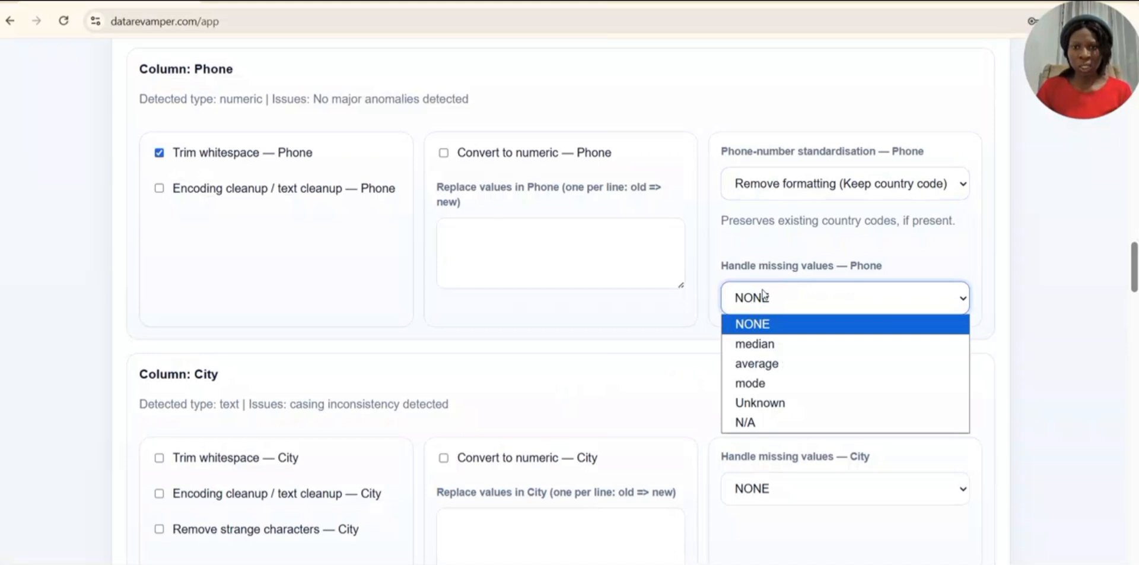
{"action": "left_click", "coordinate": [751, 404]}
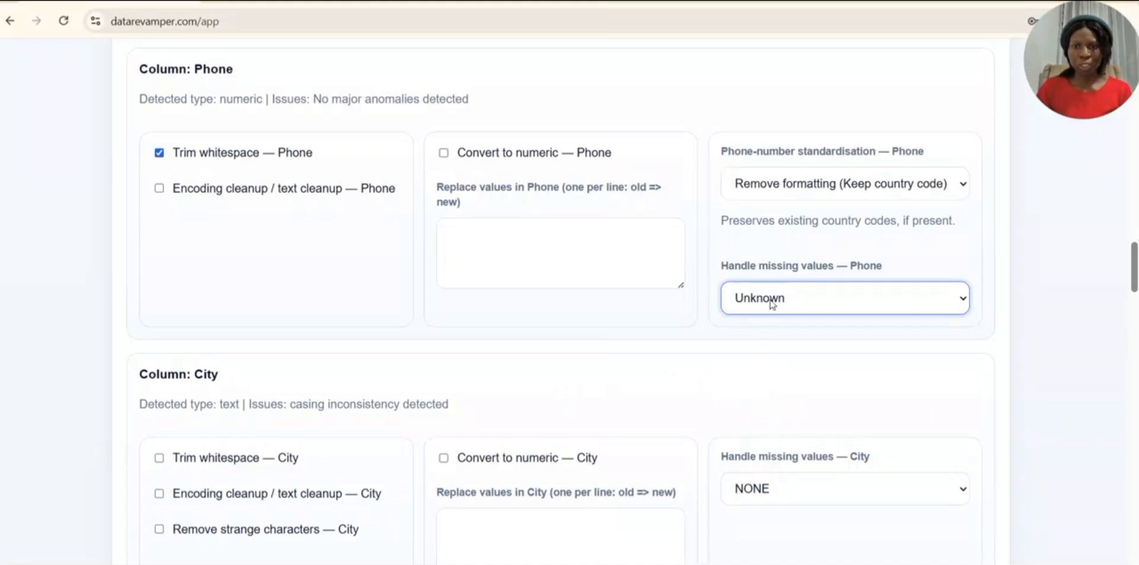
{"action": "left_click", "coordinate": [771, 302]}
{"action": "left_click", "coordinate": [760, 424]}
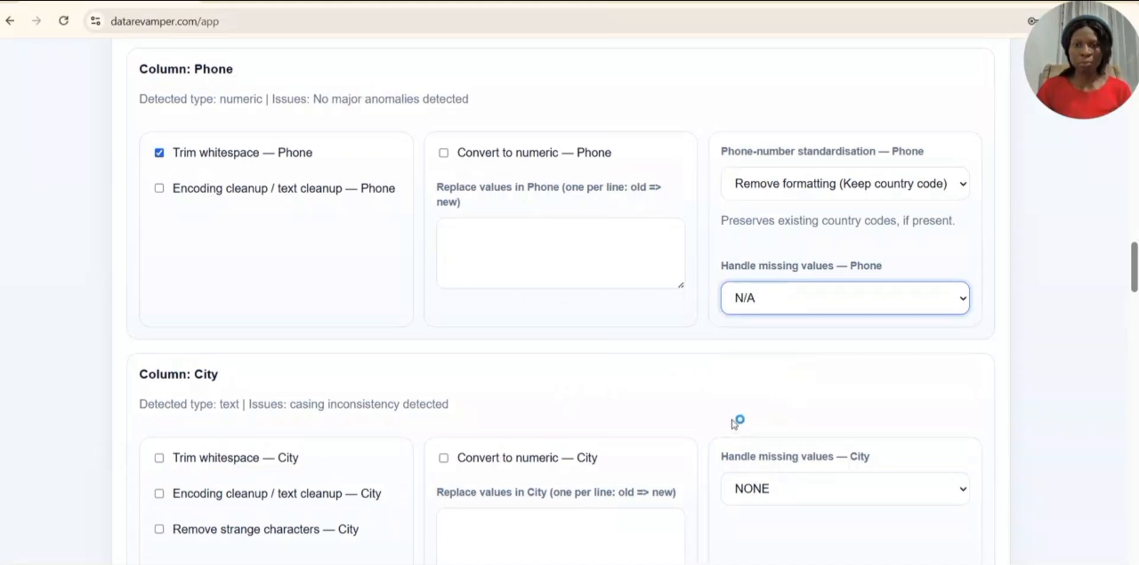
{"action": "scroll", "coordinate": [663, 402], "scroll_direction": "down", "scroll_amount": 3}
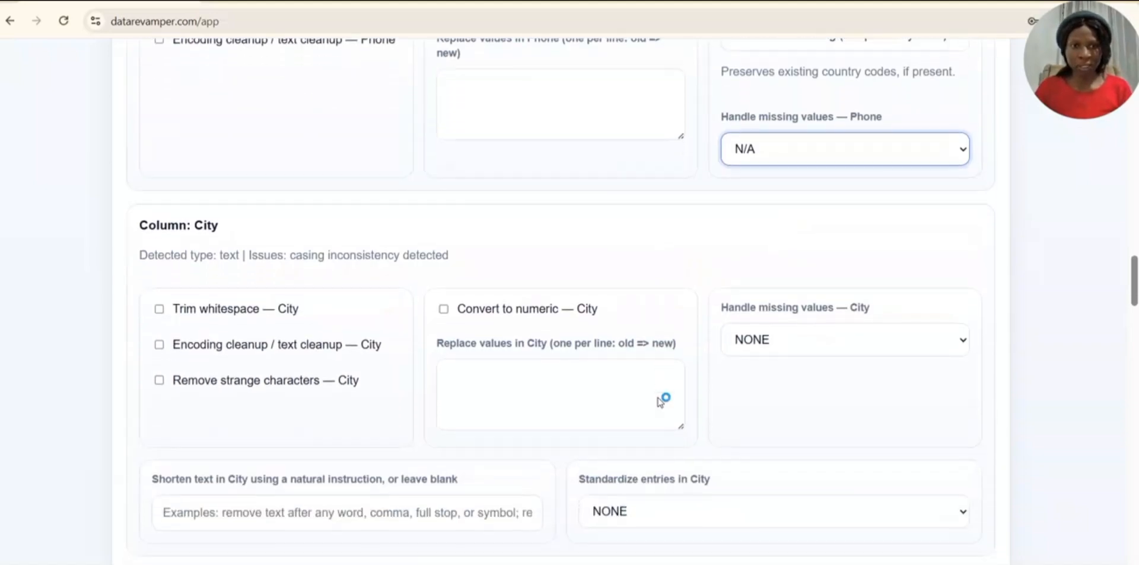
Set the City column to trim whitespace, handle missing values as Unknown and standardize entries to proper_case.
{"action": "left_click", "coordinate": [233, 314]}
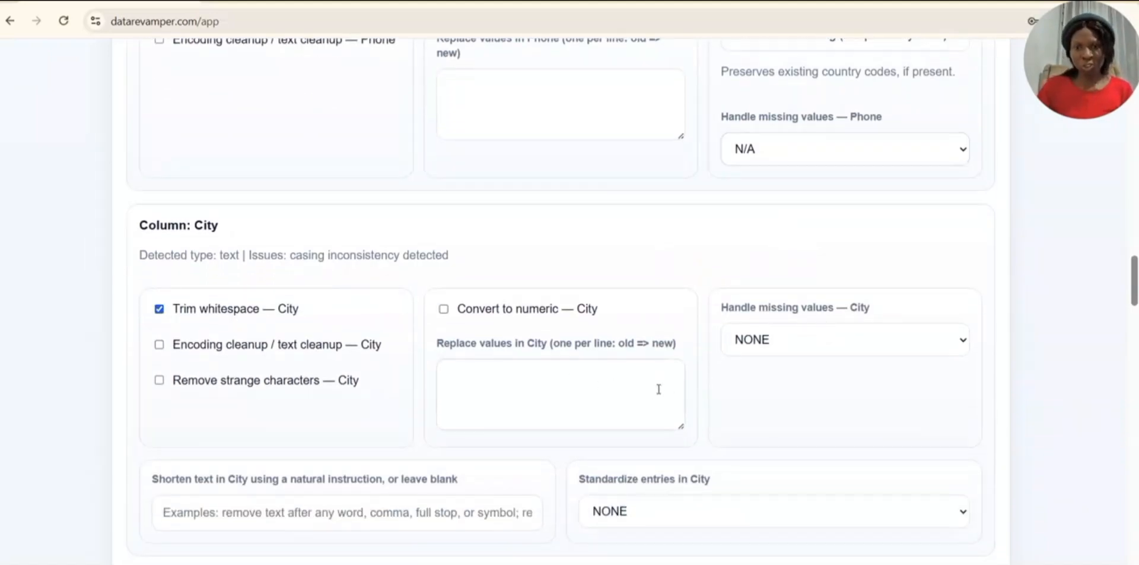
{"action": "scroll", "coordinate": [659, 389], "scroll_direction": "down", "scroll_amount": 3}
{"action": "left_click", "coordinate": [770, 196]}
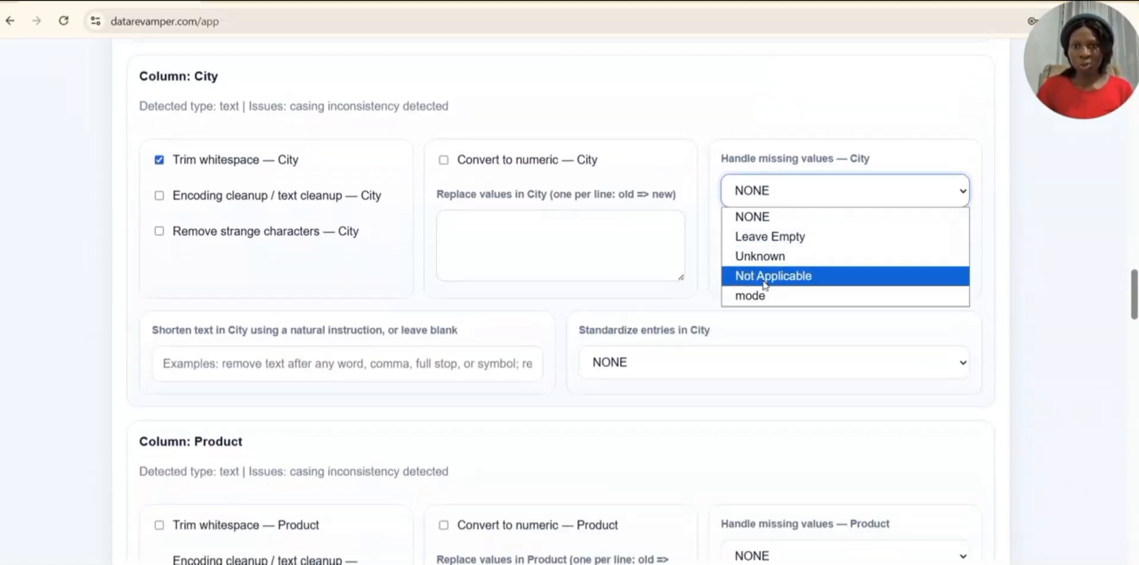
{"action": "left_click", "coordinate": [766, 280]}
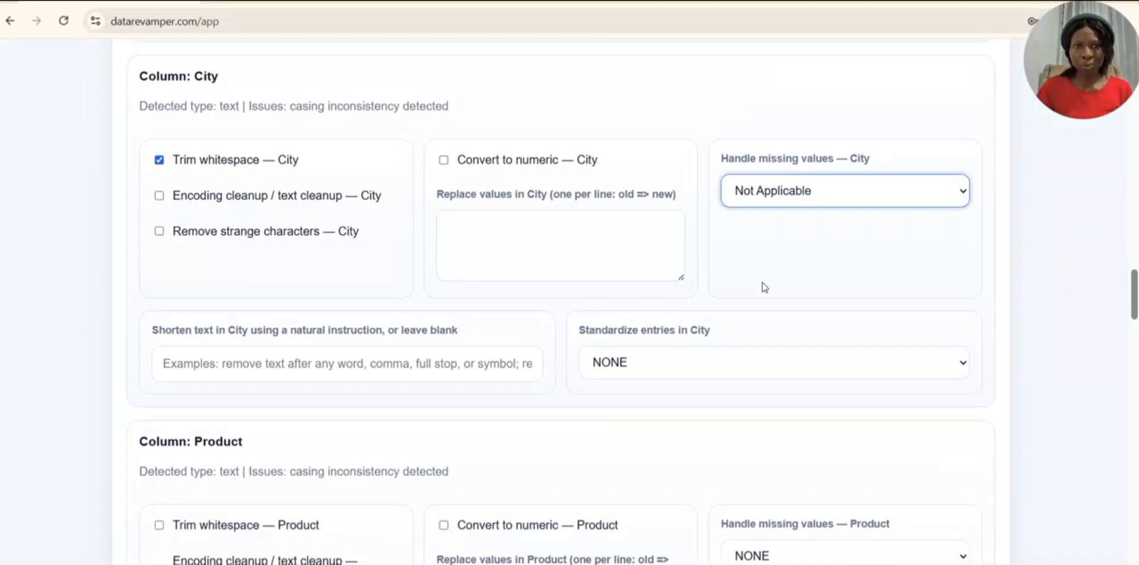
{"action": "left_click", "coordinate": [768, 194]}
{"action": "left_click", "coordinate": [768, 265]}
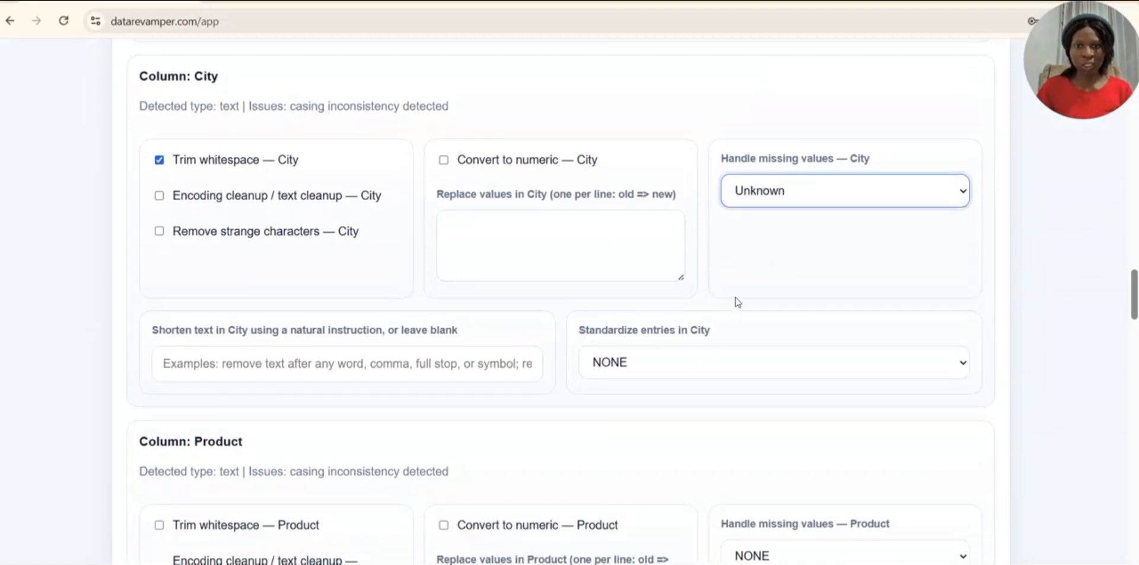
{"action": "left_click", "coordinate": [634, 374]}
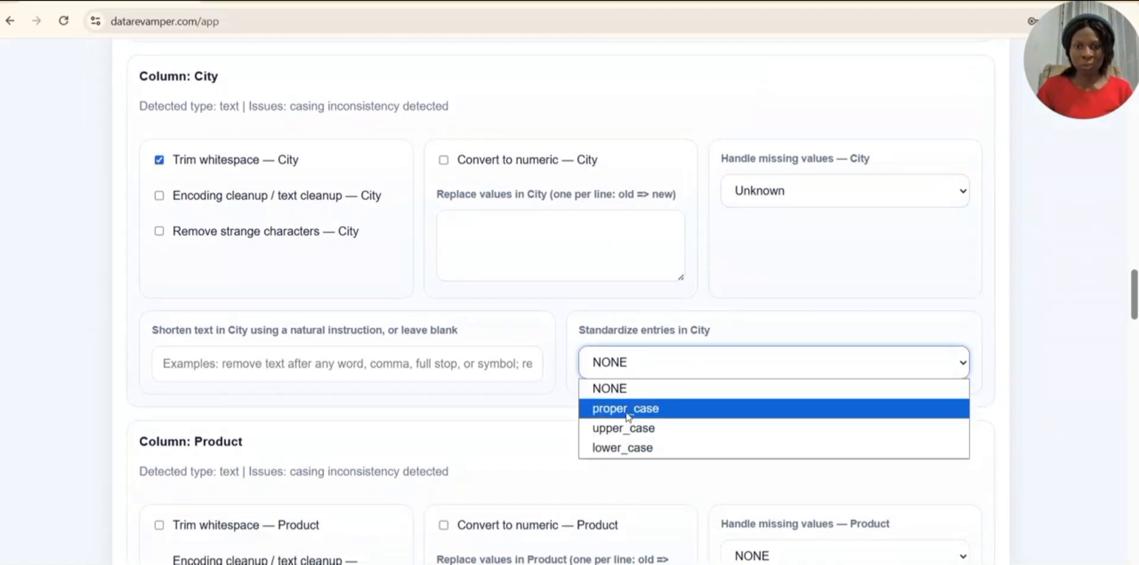
{"action": "left_click", "coordinate": [628, 414]}
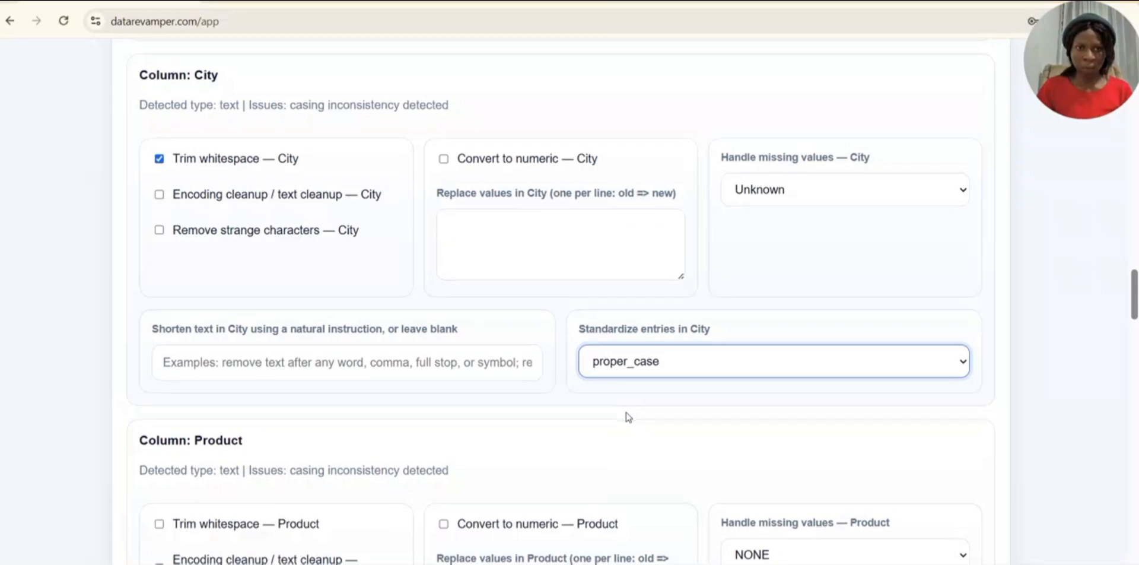
Set the Product column to trim whitespace, handle missing values as Unknown and standardize entries to proper_case.
{"action": "scroll", "coordinate": [628, 415], "scroll_direction": "down", "scroll_amount": 5}
{"action": "left_click", "coordinate": [159, 226]}
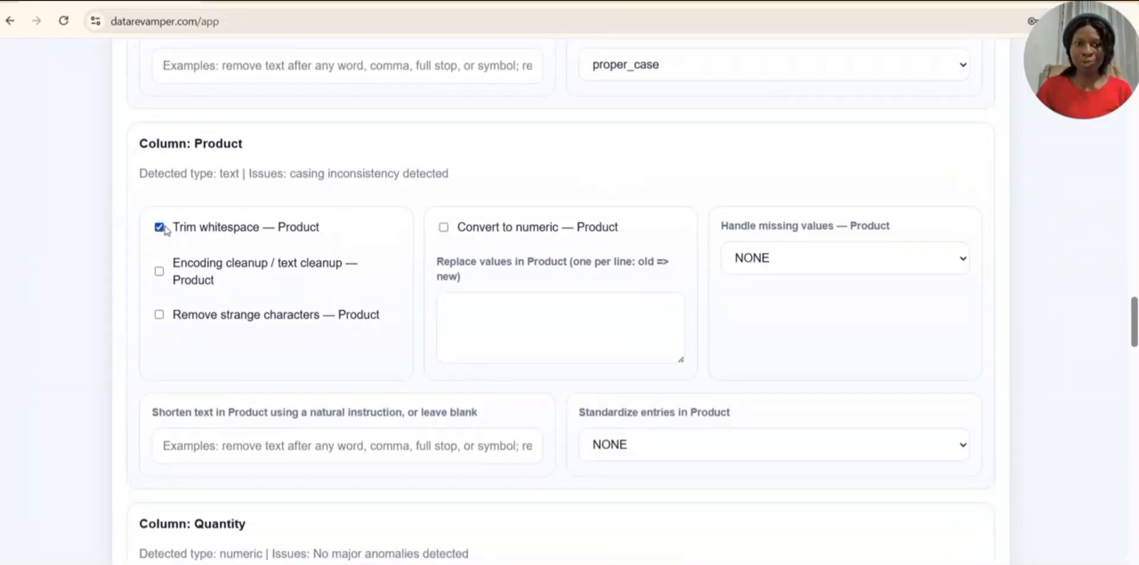
{"action": "left_click", "coordinate": [782, 269]}
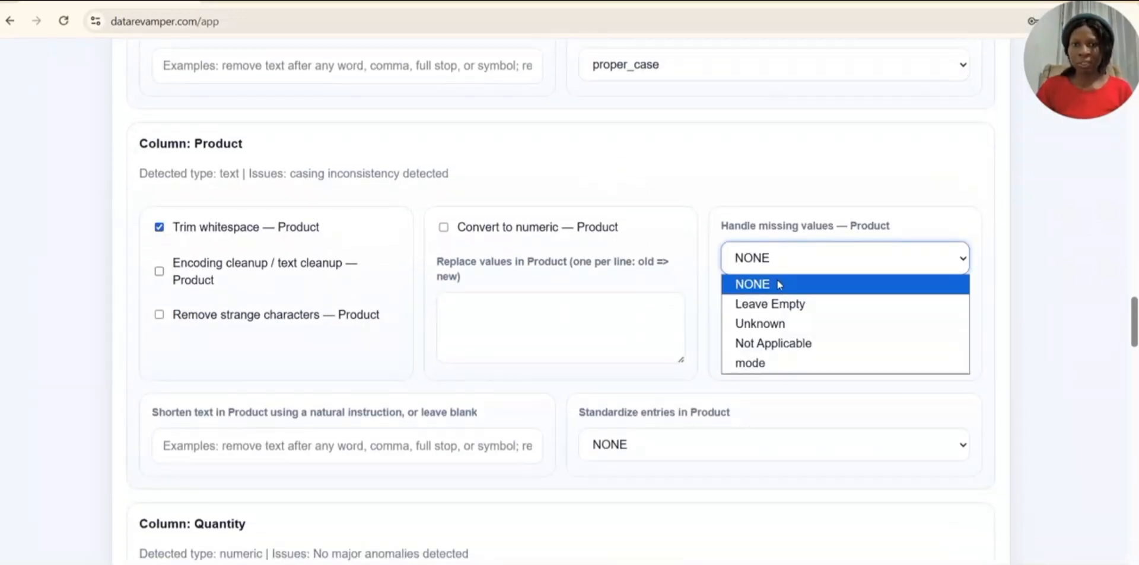
{"action": "left_click", "coordinate": [773, 323]}
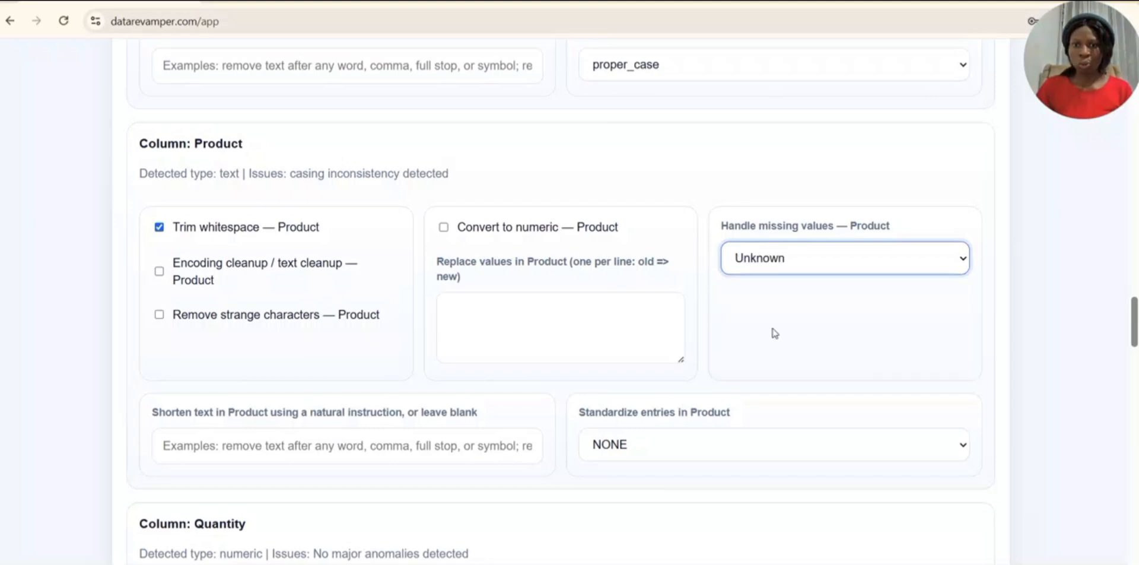
{"action": "left_click", "coordinate": [675, 436]}
{"action": "left_click", "coordinate": [668, 485]}
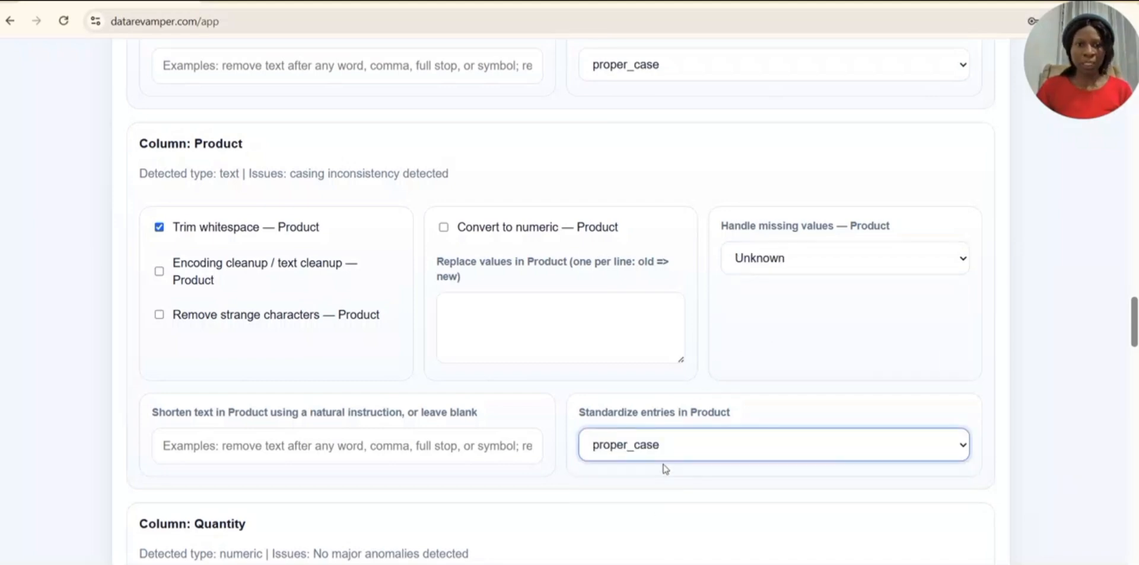
Set the Quantity column to convert to numeric and trim whitespace.
{"action": "scroll", "coordinate": [663, 465], "scroll_direction": "down", "scroll_amount": 5}
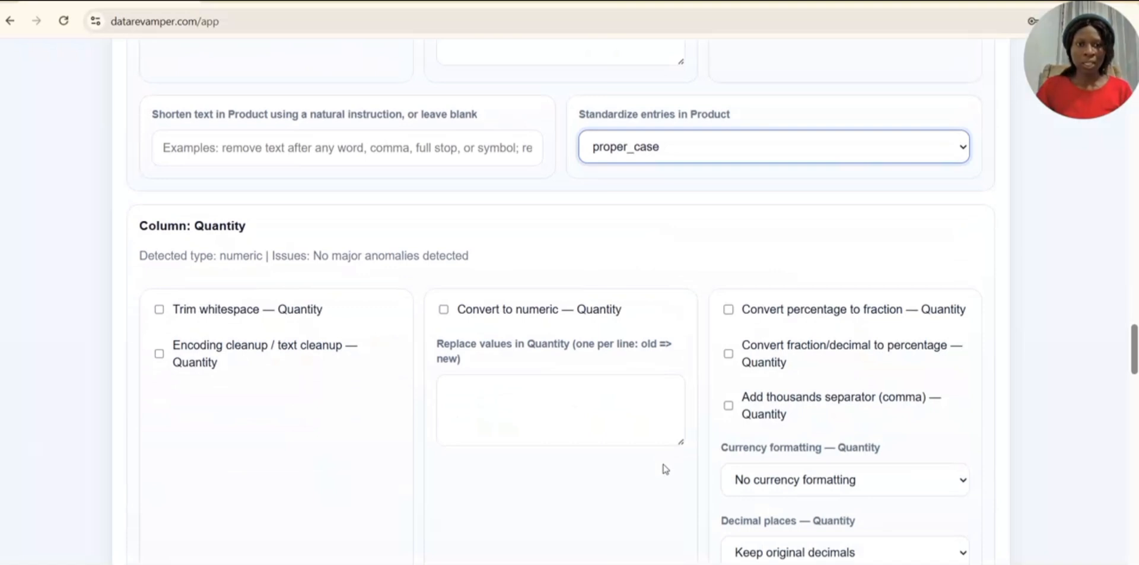
{"action": "scroll", "coordinate": [663, 465], "scroll_direction": "down", "scroll_amount": 3}
{"action": "left_click", "coordinate": [444, 160]}
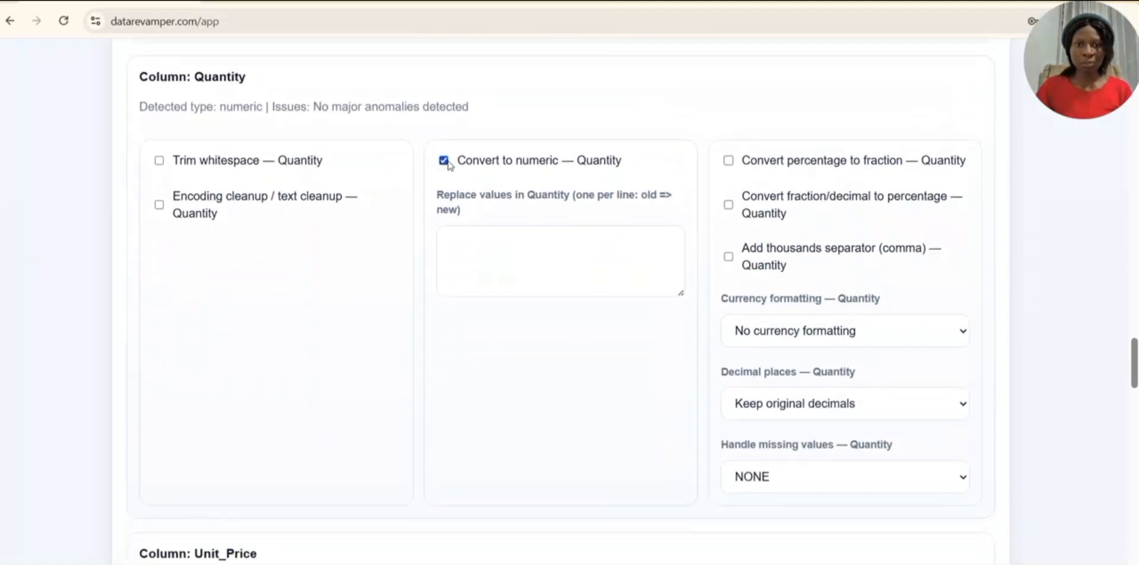
{"action": "left_click", "coordinate": [159, 160]}
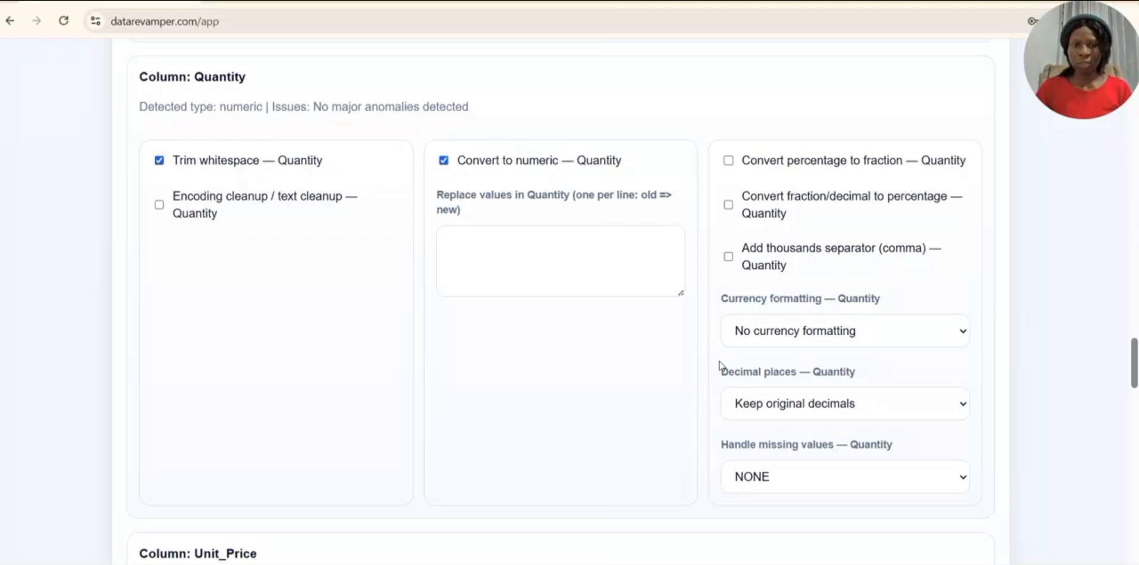
Set the Unit_Price column to convert to numeric and add a comma thousands separator.
{"action": "scroll", "coordinate": [719, 364], "scroll_direction": "down", "scroll_amount": 6}
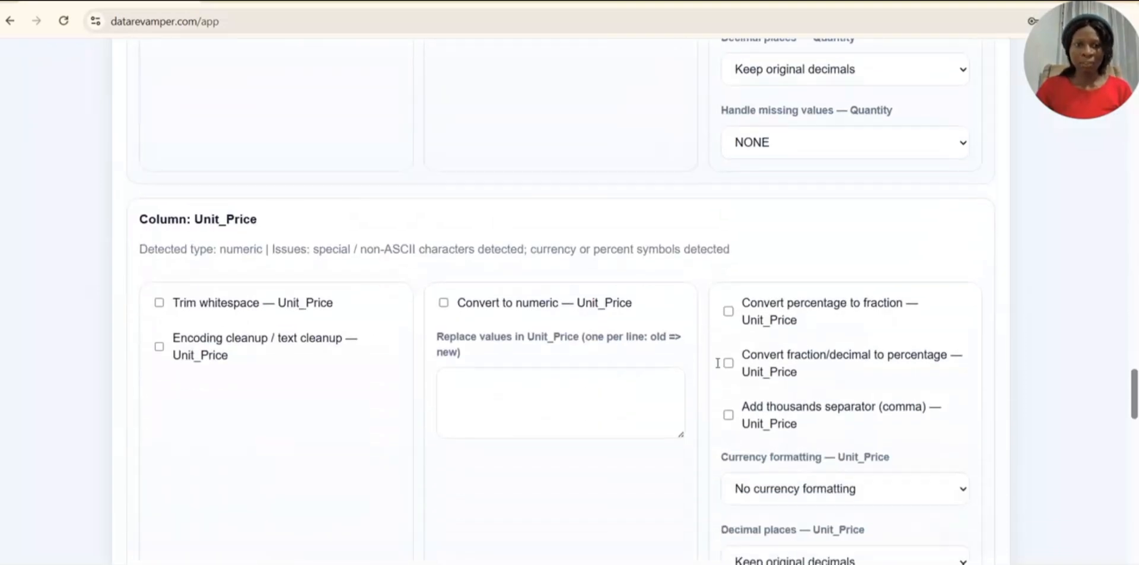
{"action": "left_click", "coordinate": [527, 267]}
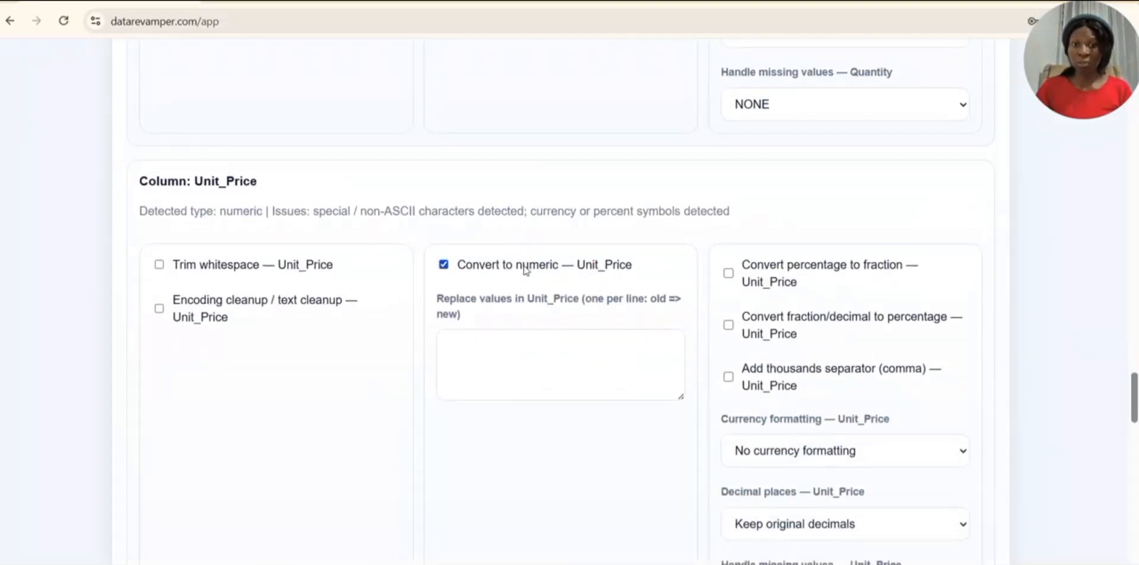
{"action": "scroll", "coordinate": [531, 328], "scroll_direction": "down", "scroll_amount": 2}
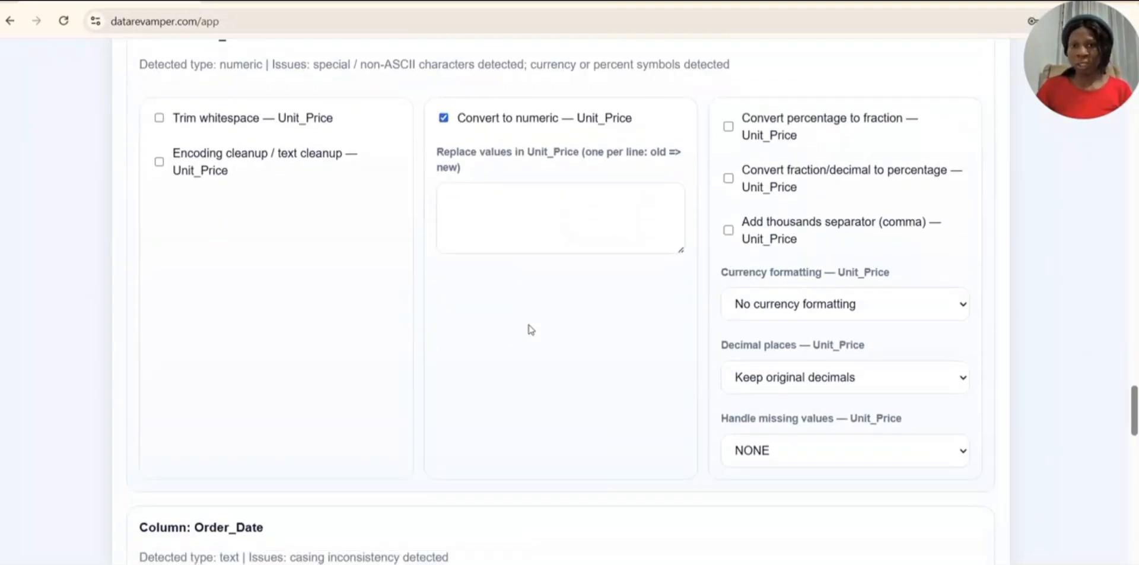
{"action": "left_click", "coordinate": [739, 230]}
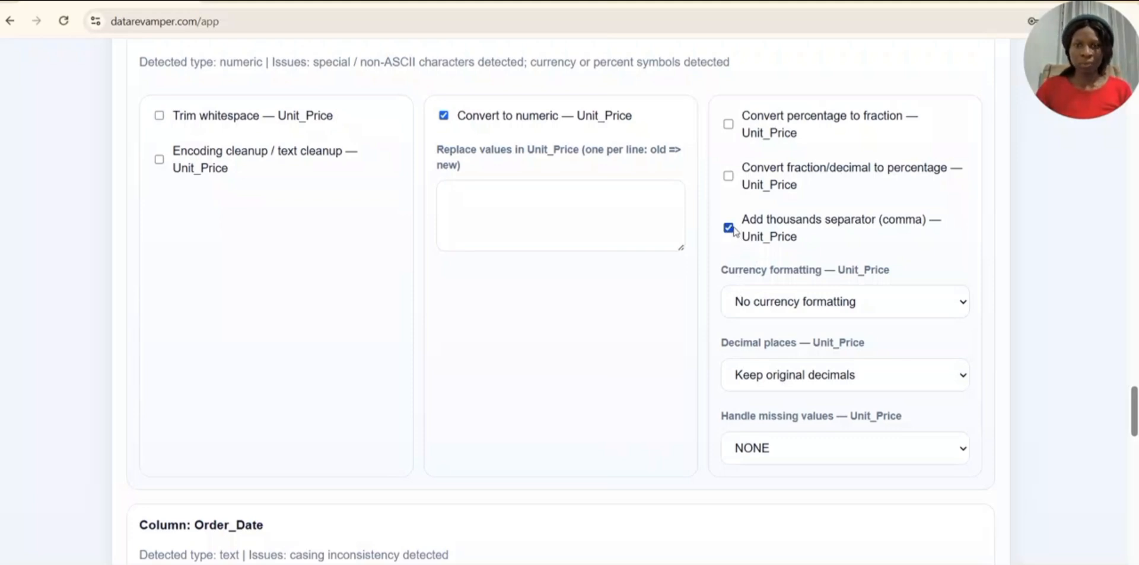
Set the Order_Date column to convert to datetime, label invalid dates as Invalid Date and handle missing values as Unknown.
{"action": "scroll", "coordinate": [587, 349], "scroll_direction": "down", "scroll_amount": 5}
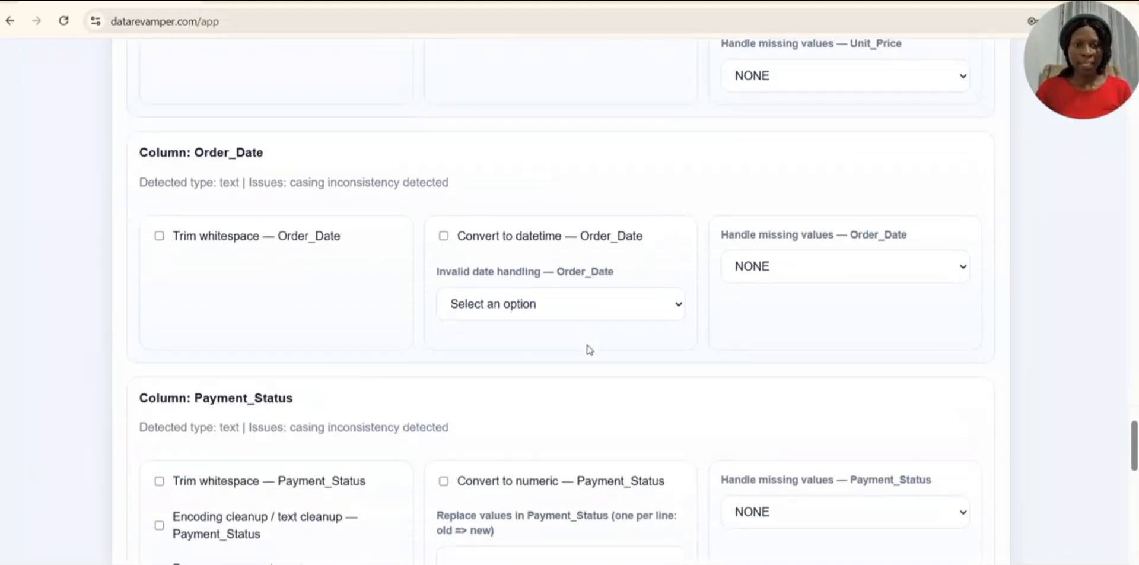
{"action": "left_click", "coordinate": [530, 242]}
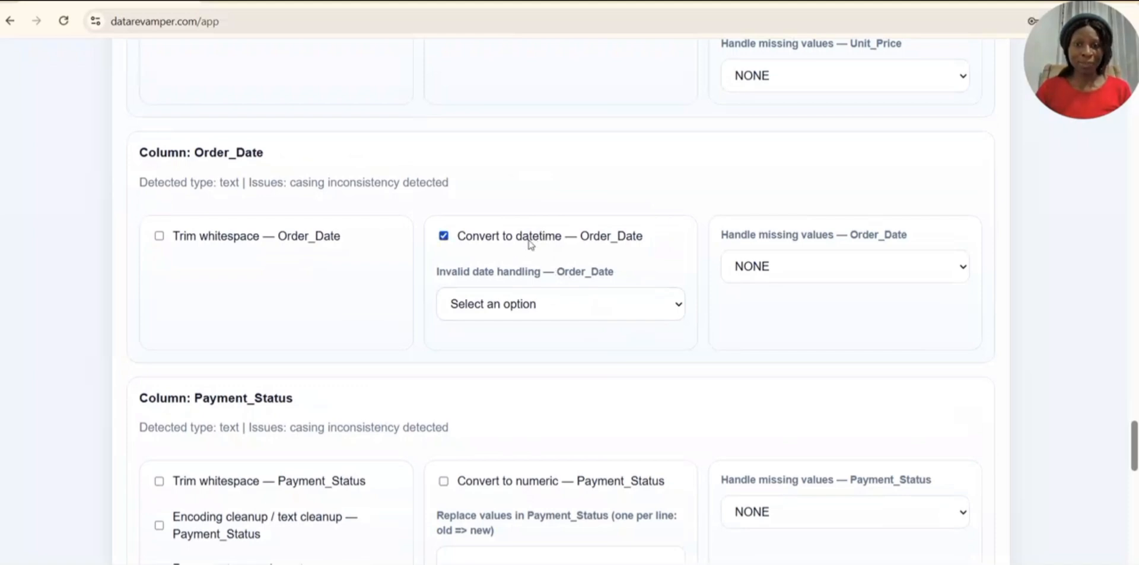
{"action": "left_click", "coordinate": [561, 304]}
{"action": "left_click", "coordinate": [564, 372]}
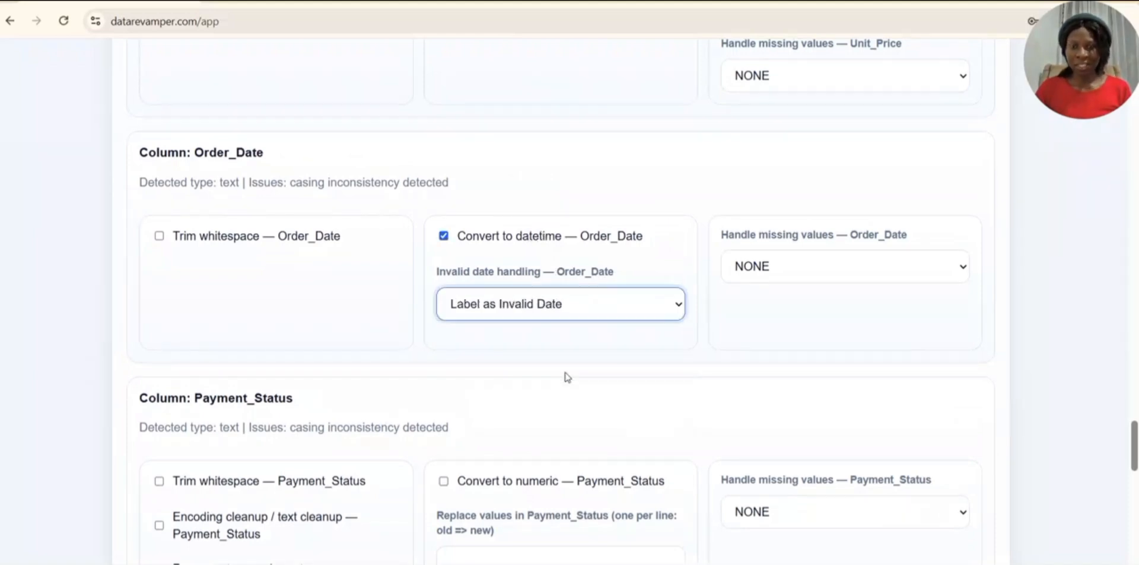
{"action": "left_click", "coordinate": [771, 267]}
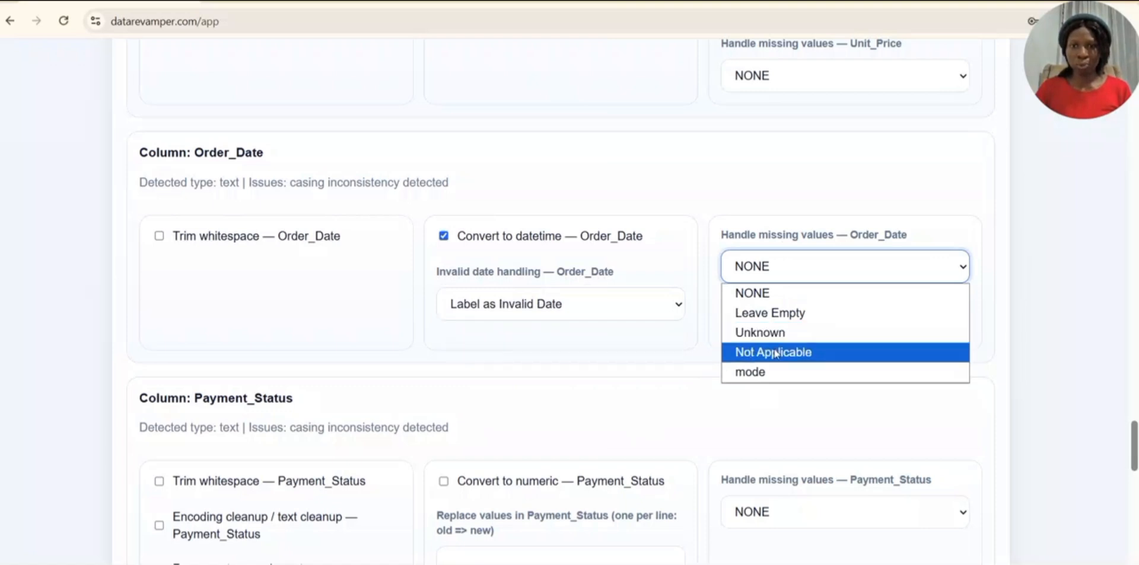
{"action": "left_click", "coordinate": [771, 332]}
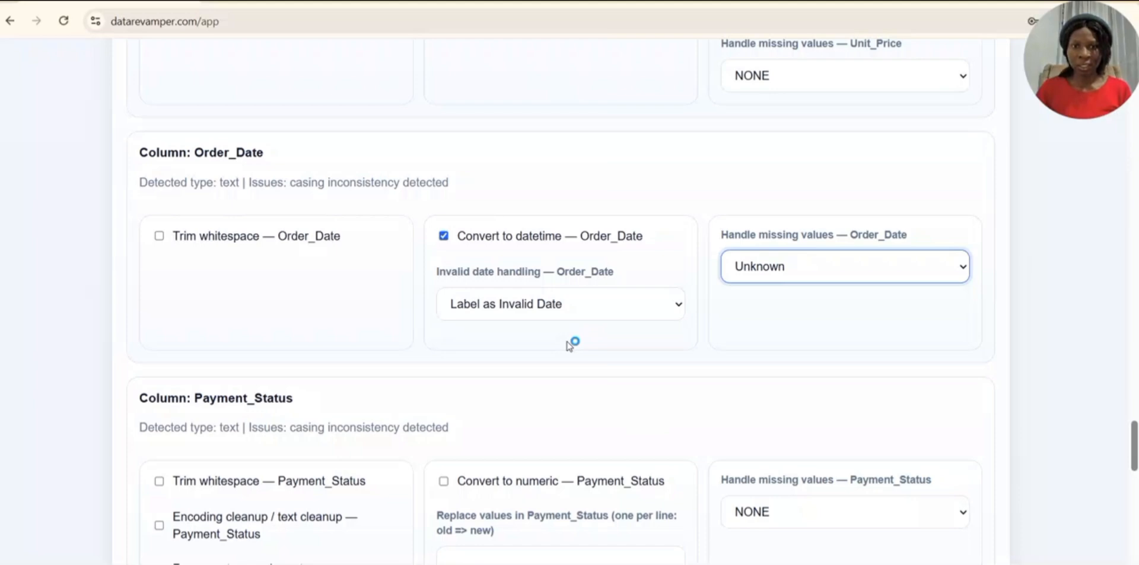
Set the Payment_Status column to trim whitespace, standardize entries to proper_case and handle missing values as Unknown.
{"action": "scroll", "coordinate": [570, 343], "scroll_direction": "down", "scroll_amount": 5}
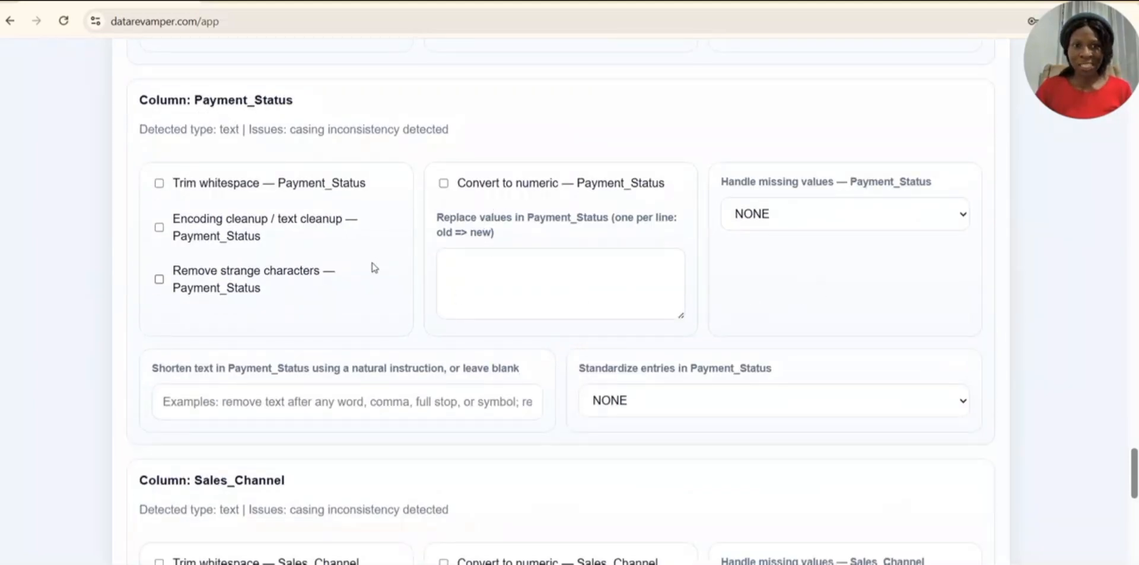
{"action": "left_click", "coordinate": [324, 188]}
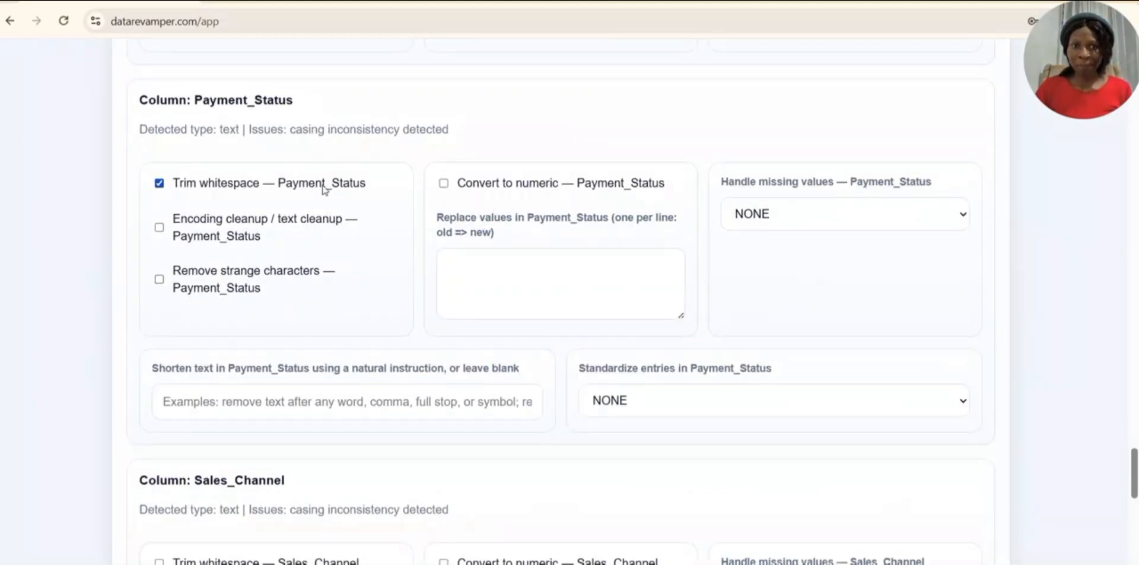
{"action": "left_click", "coordinate": [672, 396]}
{"action": "left_click", "coordinate": [649, 448]}
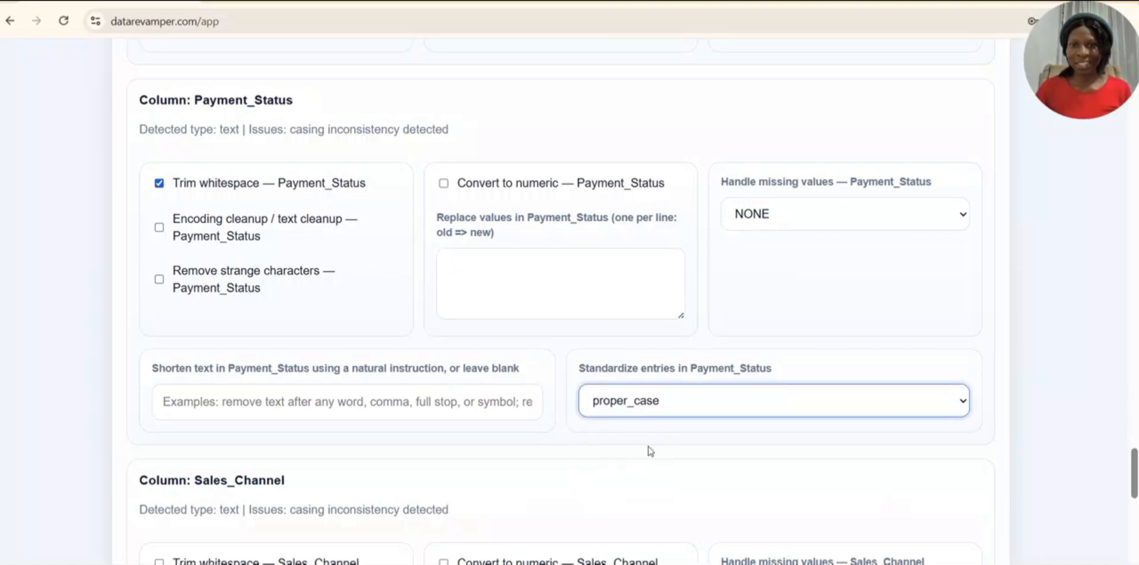
{"action": "left_click", "coordinate": [773, 220]}
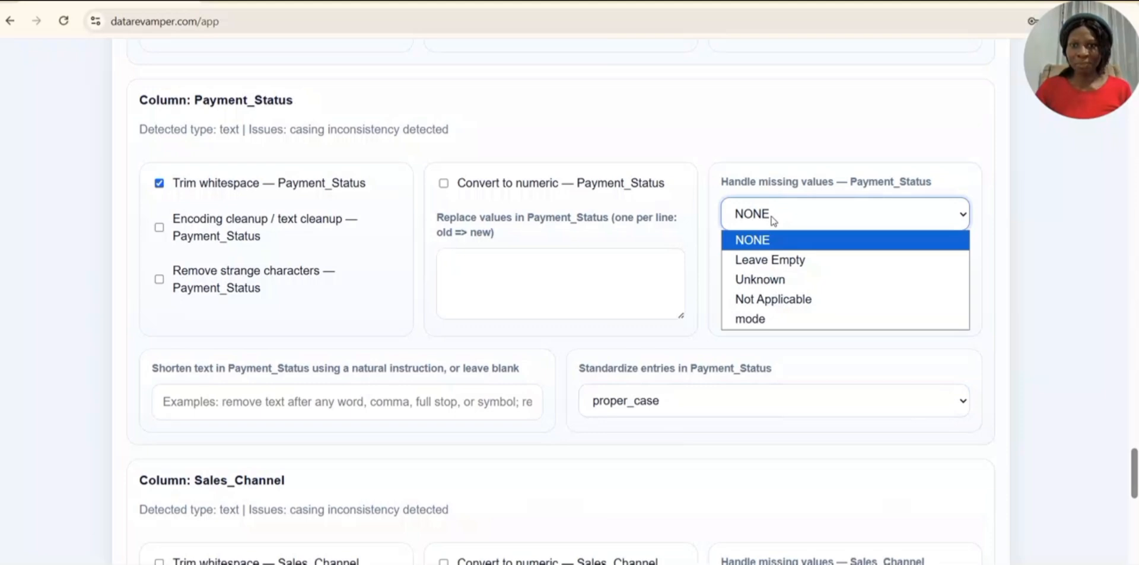
{"action": "left_click", "coordinate": [765, 283]}
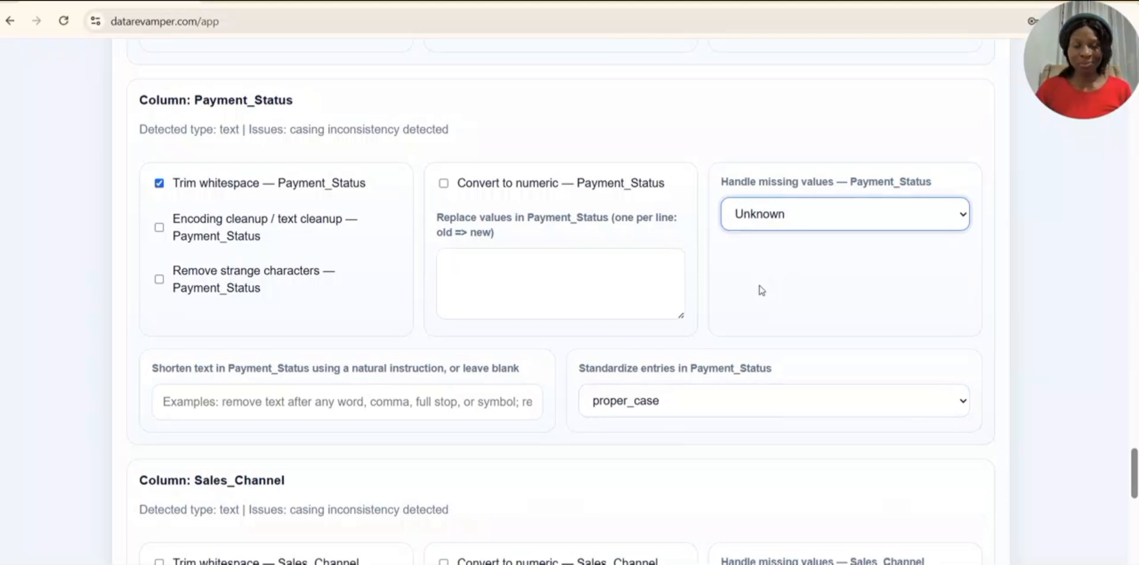
Set the Sales_Channel column to trim whitespace, handle missing values as Unknown and standardize entries to proper_case.
{"action": "scroll", "coordinate": [759, 286], "scroll_direction": "down", "scroll_amount": 5}
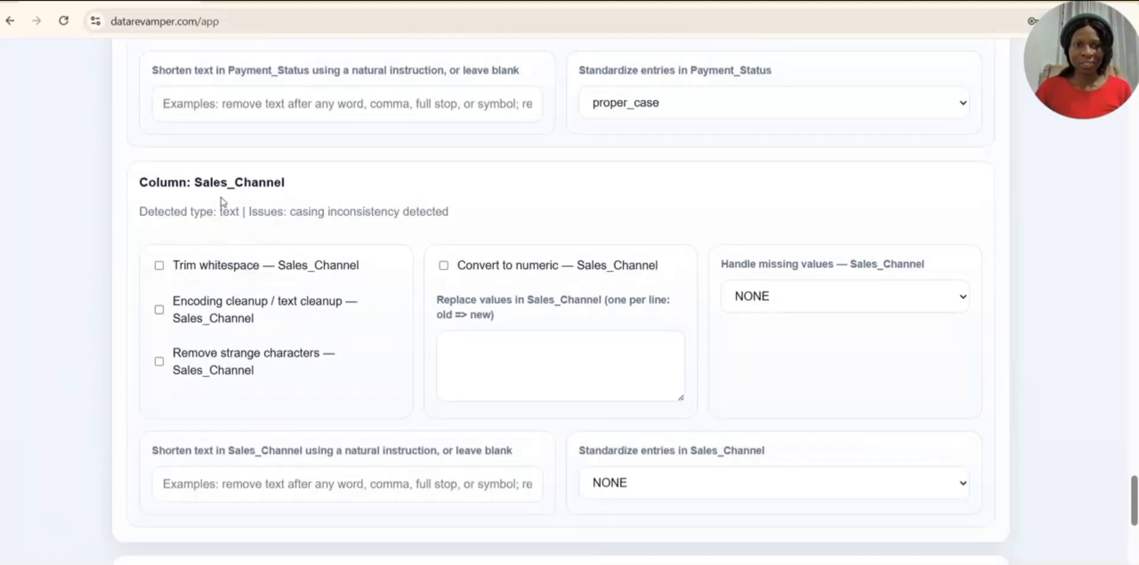
{"action": "left_click", "coordinate": [238, 271]}
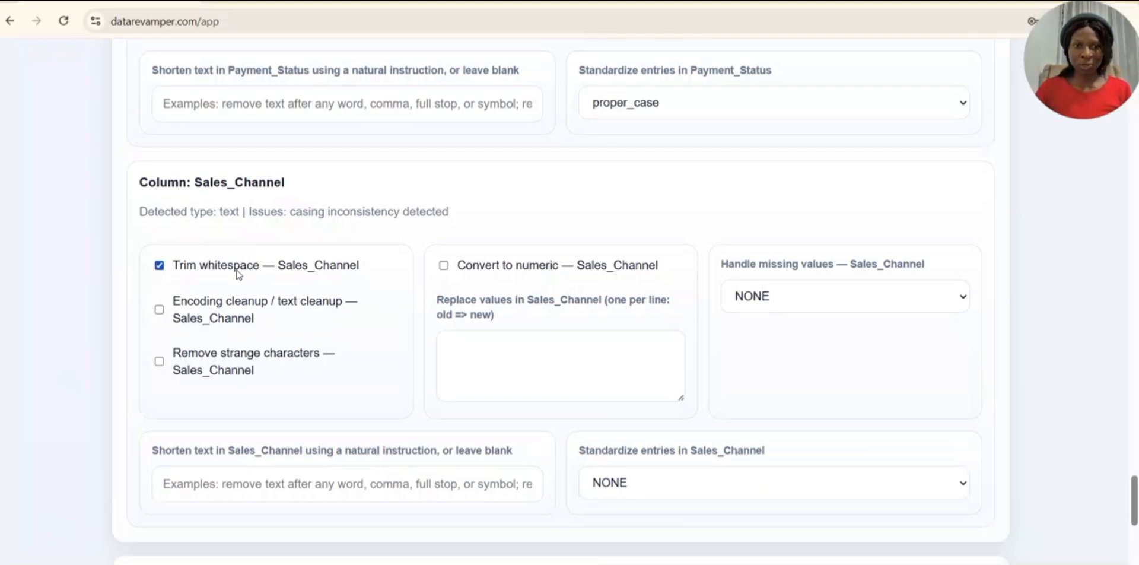
{"action": "left_click", "coordinate": [782, 296]}
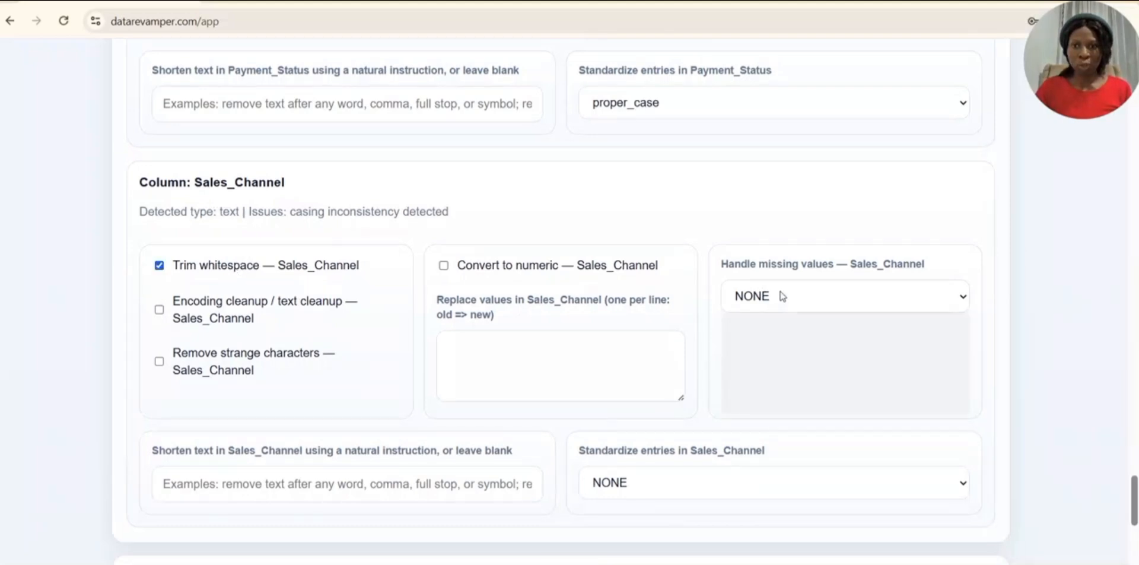
{"action": "left_click", "coordinate": [774, 363]}
{"action": "scroll", "coordinate": [773, 364], "scroll_direction": "down", "scroll_amount": 4}
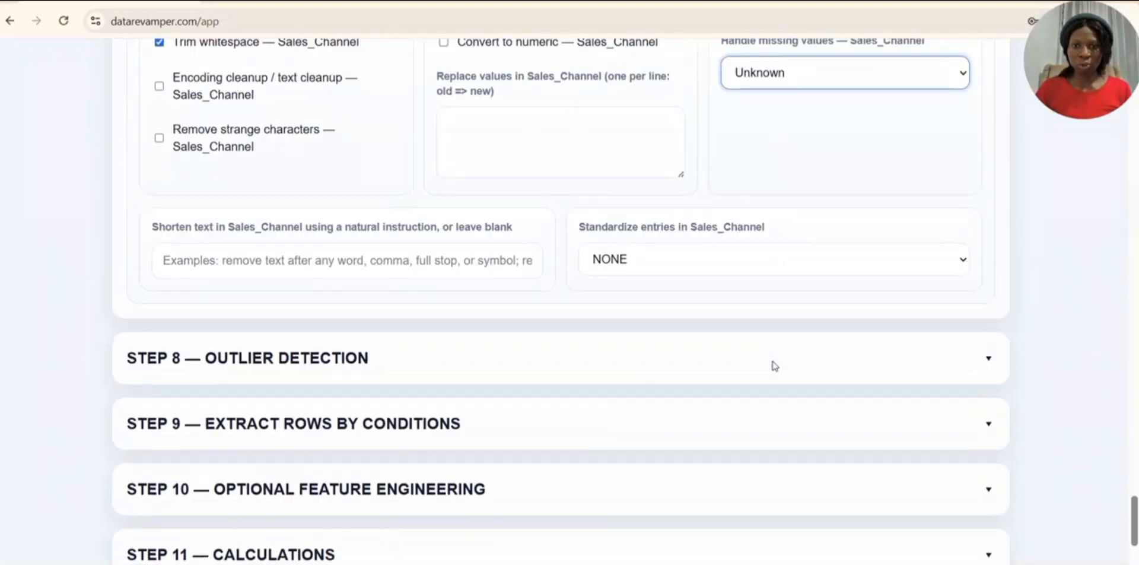
{"action": "left_click", "coordinate": [689, 267]}
{"action": "left_click", "coordinate": [669, 306]}
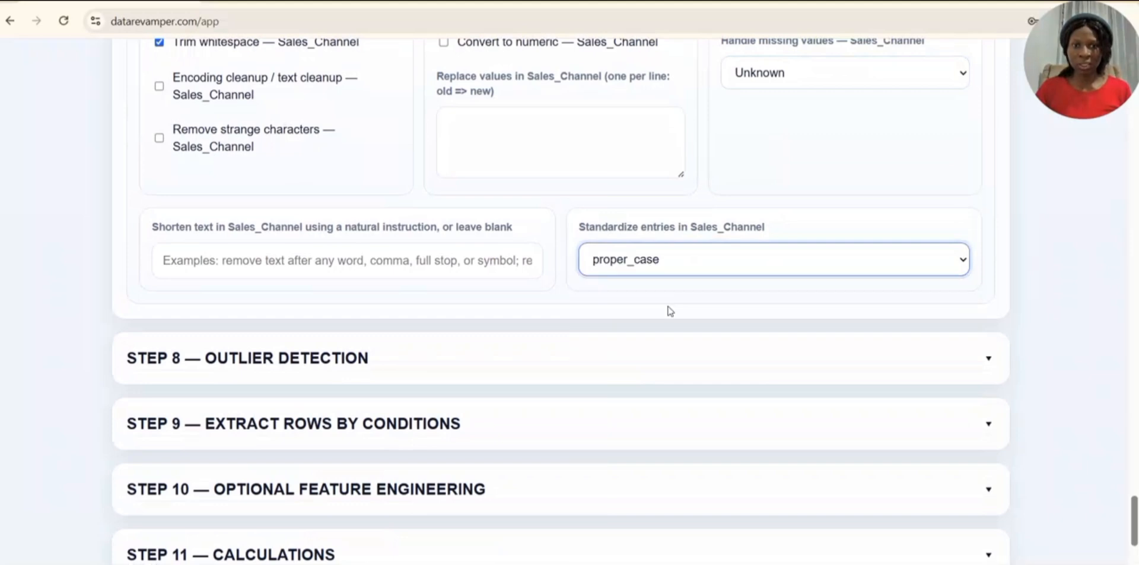
Skip the optional steps 8 to 11 and generate the preview of the cleaning changes before applying them.
{"action": "scroll", "coordinate": [671, 311], "scroll_direction": "down", "scroll_amount": 3}
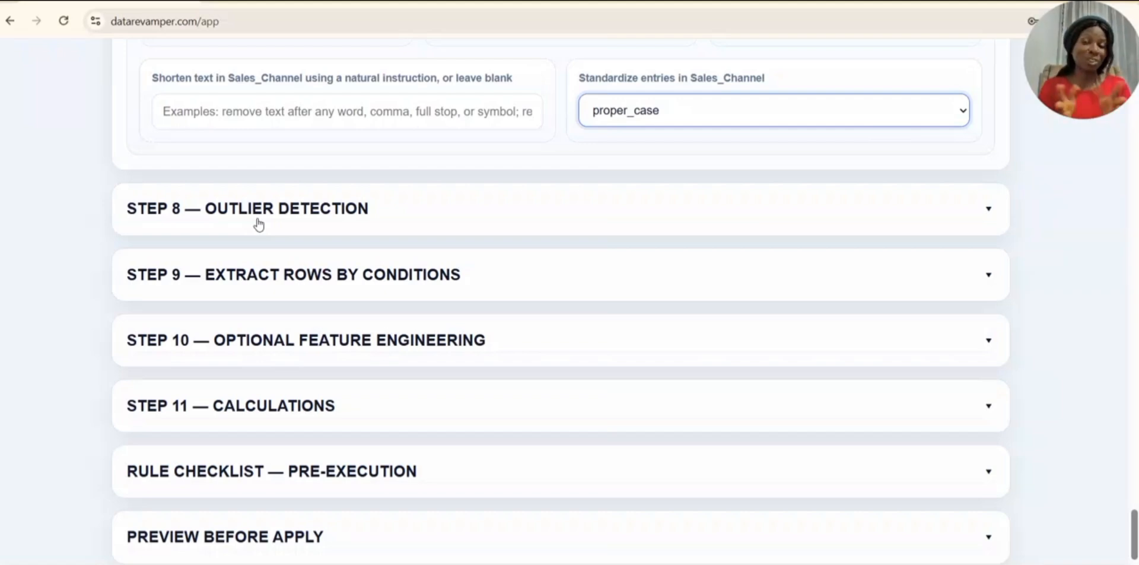
{"action": "scroll", "coordinate": [340, 445], "scroll_direction": "down", "scroll_amount": 2}
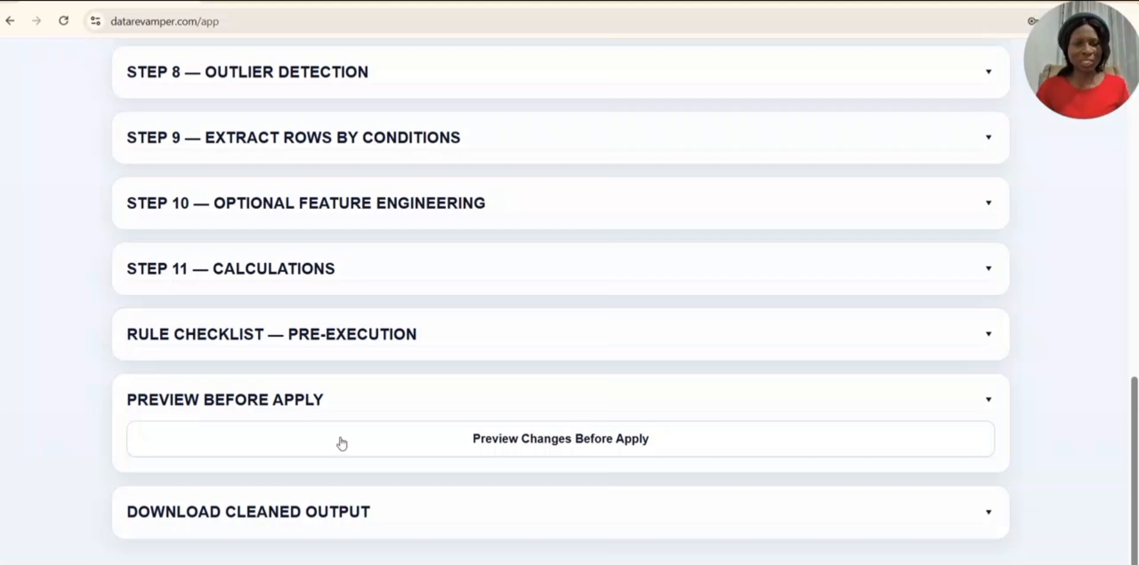
{"action": "left_click", "coordinate": [512, 444]}
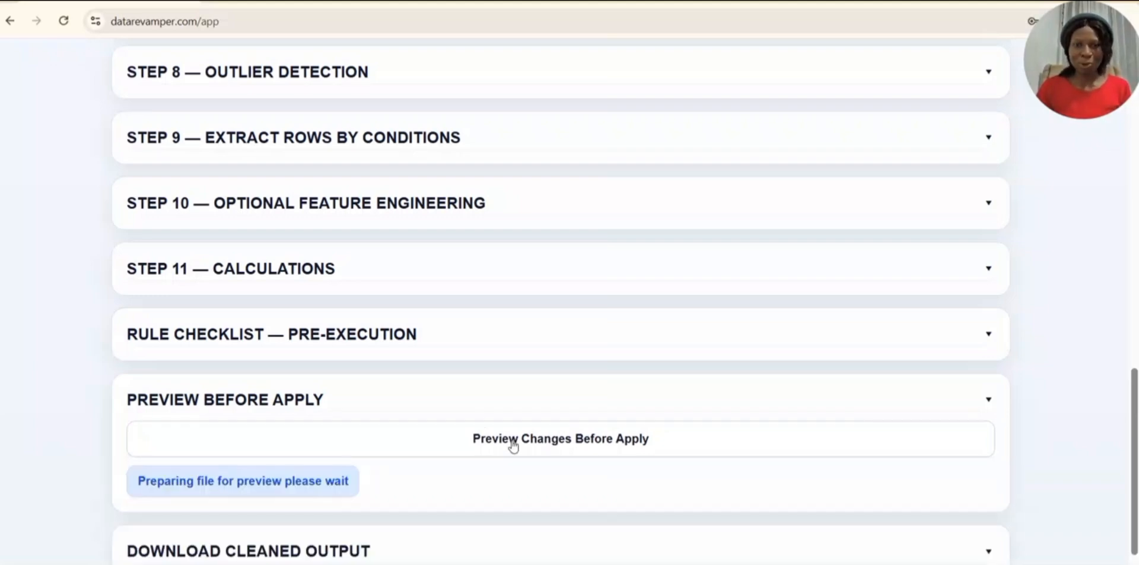
Review the validation preview, the before vs after proof, the final output preview and the preview data sample.
{"action": "scroll", "coordinate": [512, 444], "scroll_direction": "down", "scroll_amount": 1}
{"action": "scroll", "coordinate": [511, 442], "scroll_direction": "down", "scroll_amount": 5}
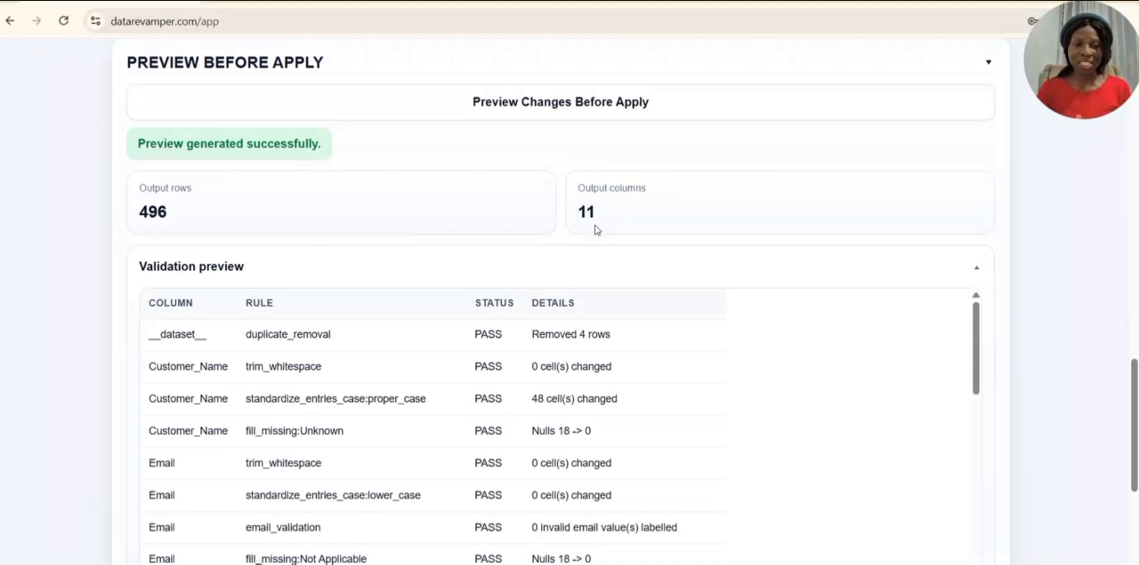
{"action": "scroll", "coordinate": [196, 158], "scroll_direction": "down", "scroll_amount": 10}
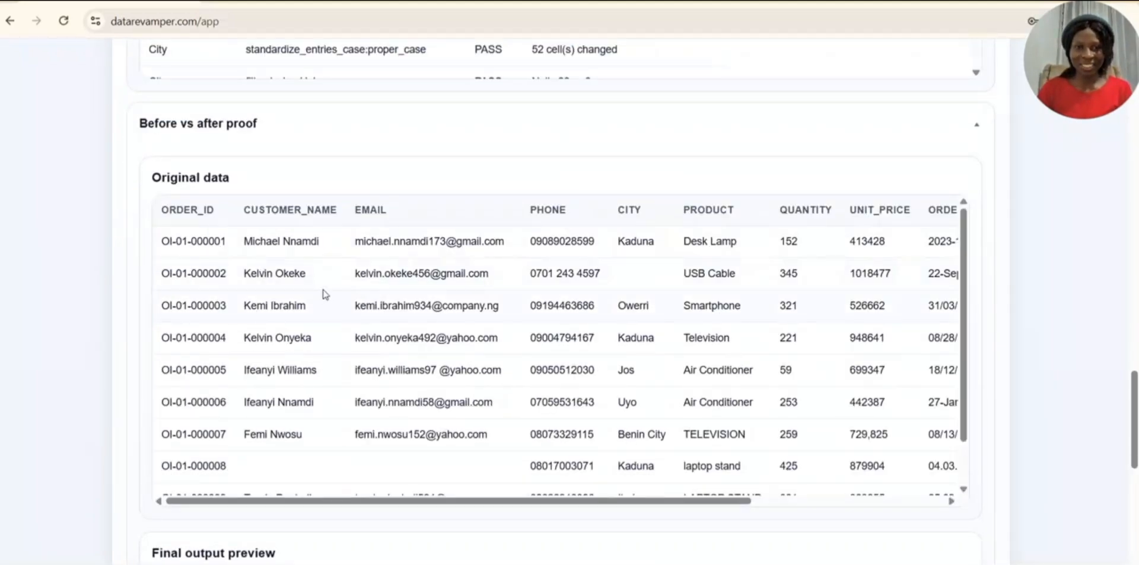
{"action": "scroll", "coordinate": [415, 178], "scroll_direction": "down", "scroll_amount": 3}
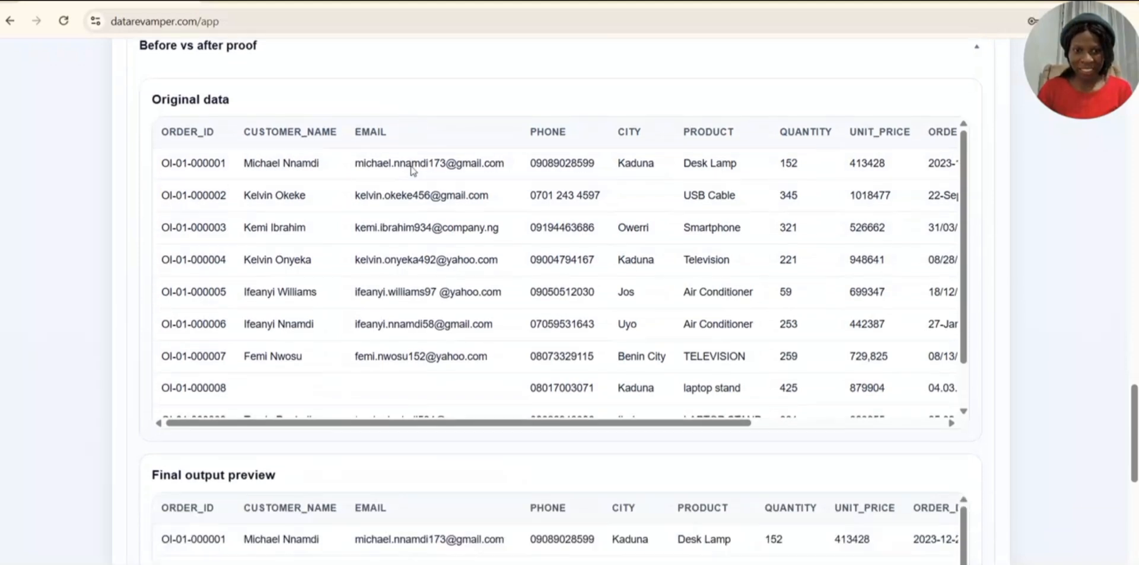
{"action": "scroll", "coordinate": [455, 434], "scroll_direction": "down", "scroll_amount": 6}
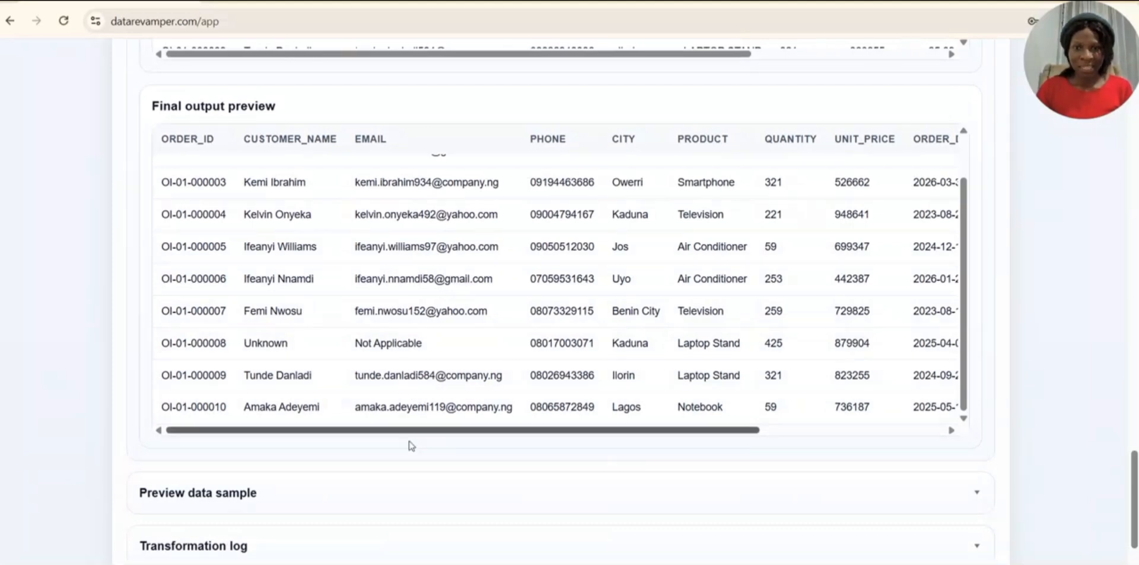
{"action": "scroll", "coordinate": [412, 461], "scroll_direction": "down", "scroll_amount": 2}
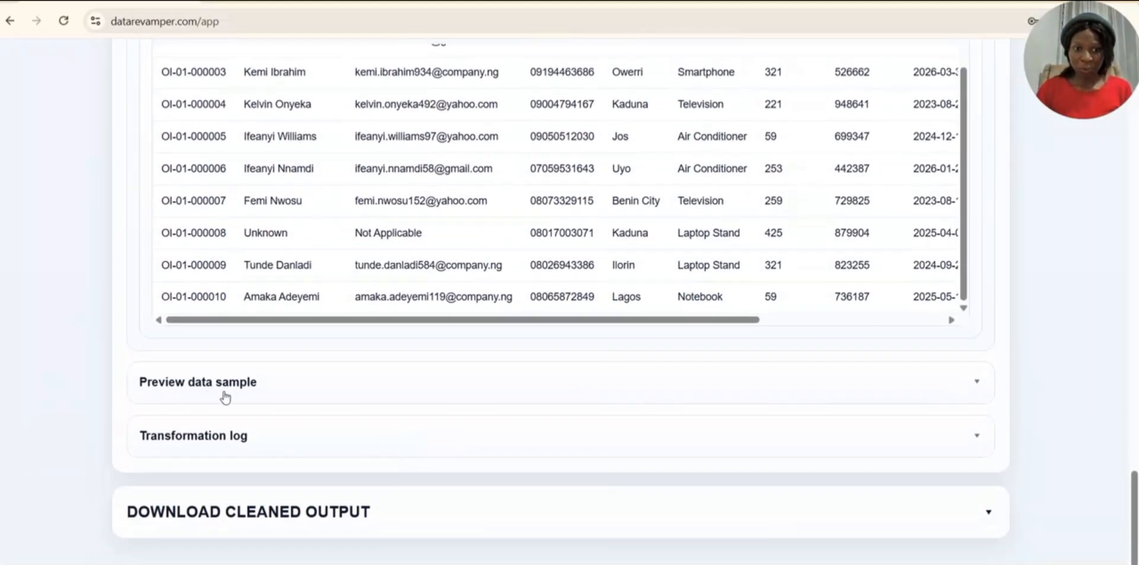
{"action": "left_click", "coordinate": [270, 391]}
{"action": "scroll", "coordinate": [271, 392], "scroll_direction": "down", "scroll_amount": 4}
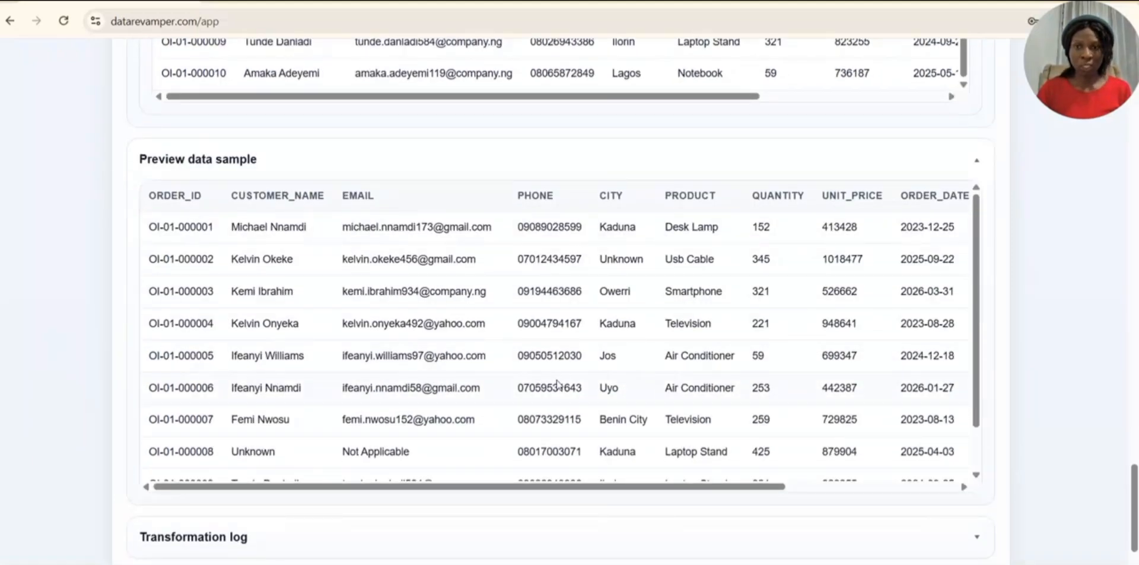
{"action": "scroll", "coordinate": [527, 473], "scroll_direction": "down", "scroll_amount": 3}
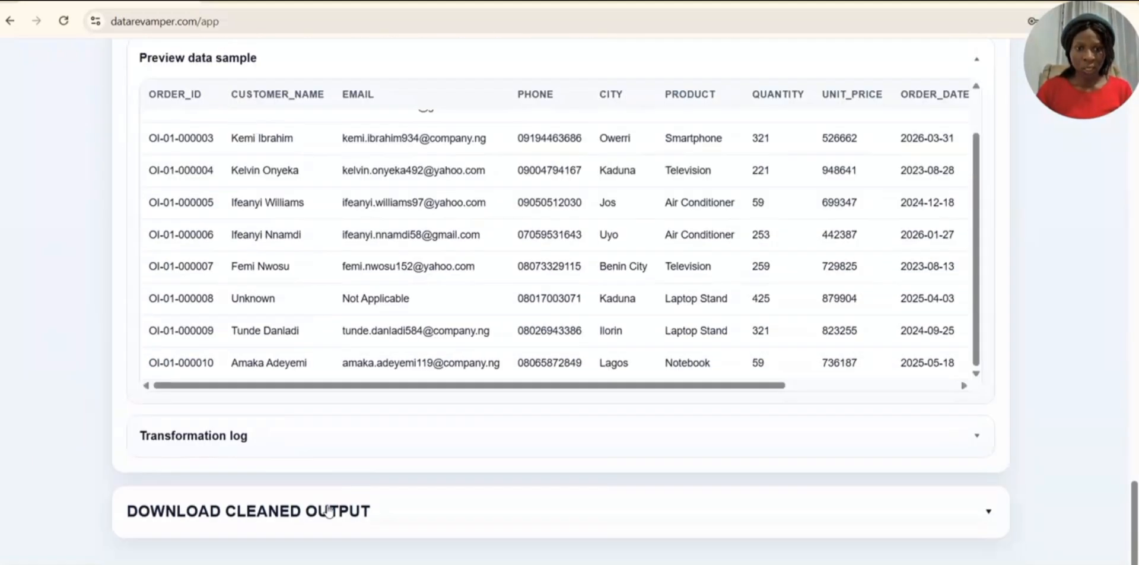
Apply the approved cleaning, confirm preparing the output files and download the cleaned data as an Excel file.
{"action": "left_click", "coordinate": [328, 511]}
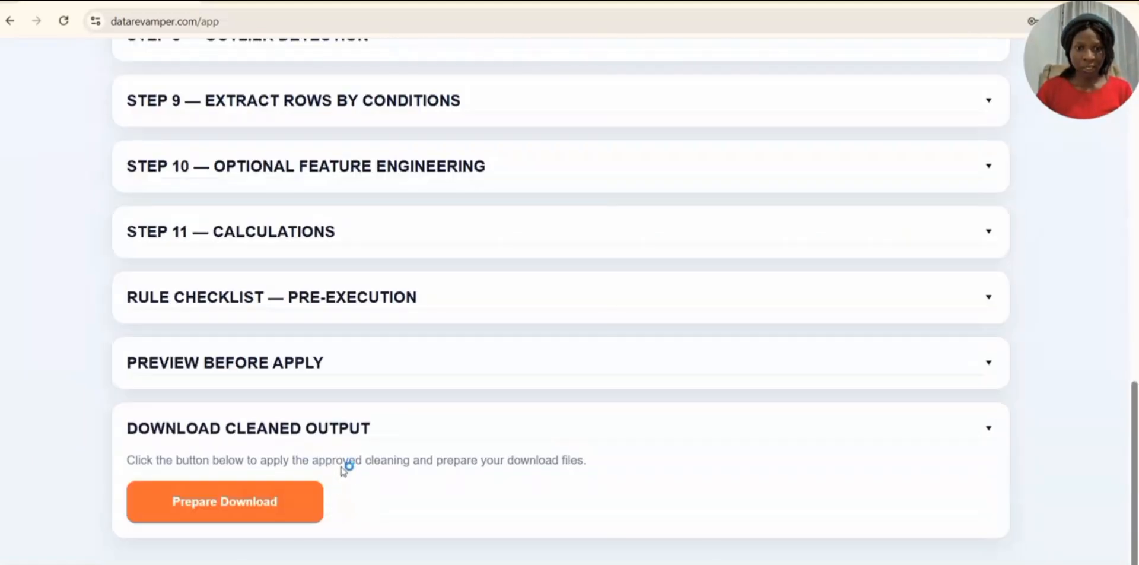
{"action": "left_click", "coordinate": [265, 504]}
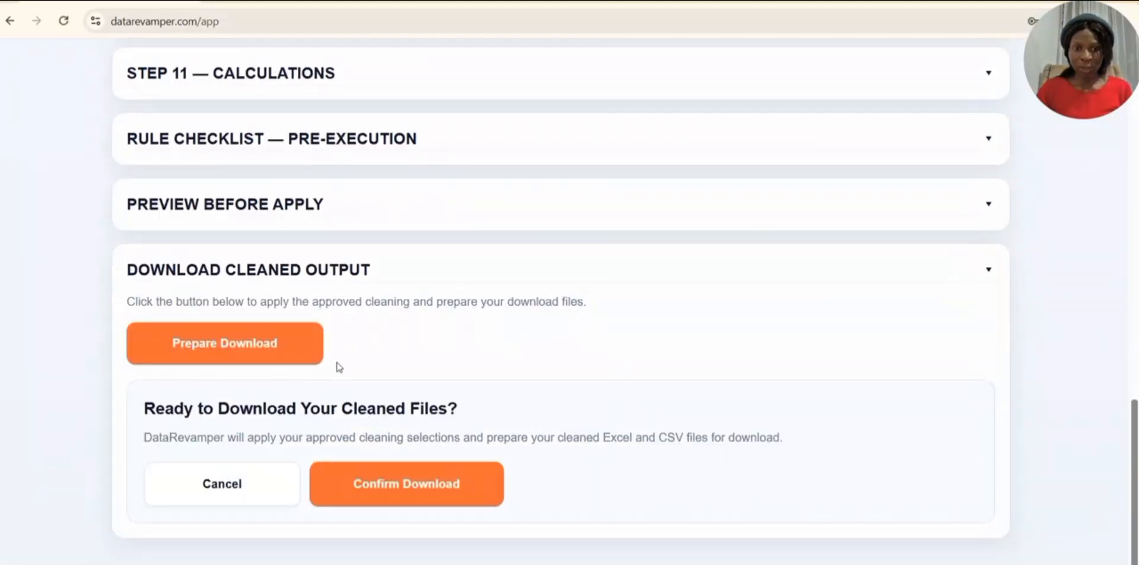
{"action": "left_click", "coordinate": [397, 493]}
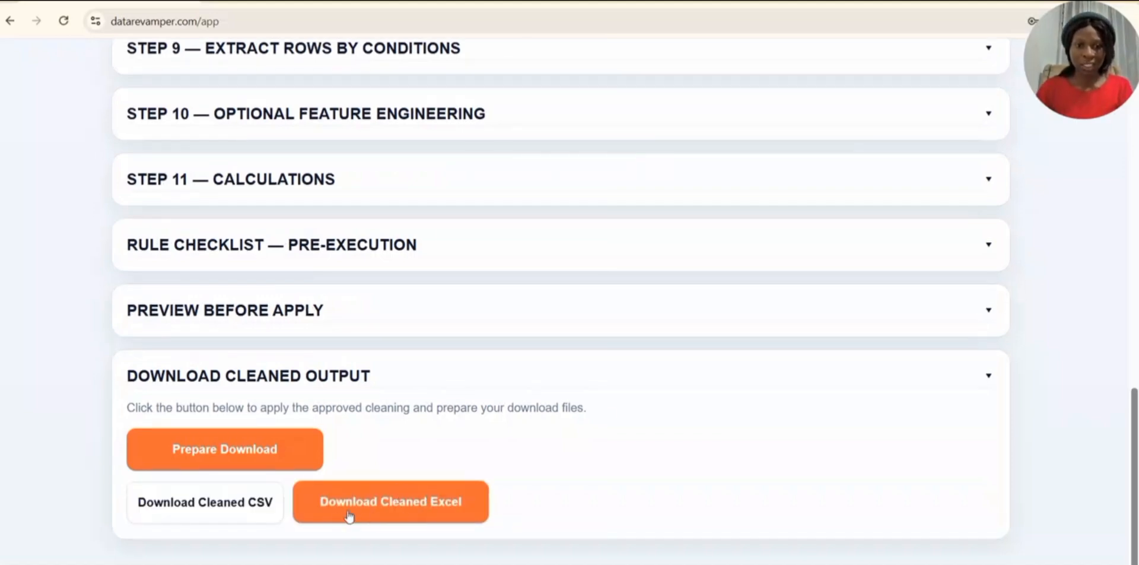
{"action": "left_click", "coordinate": [398, 509]}
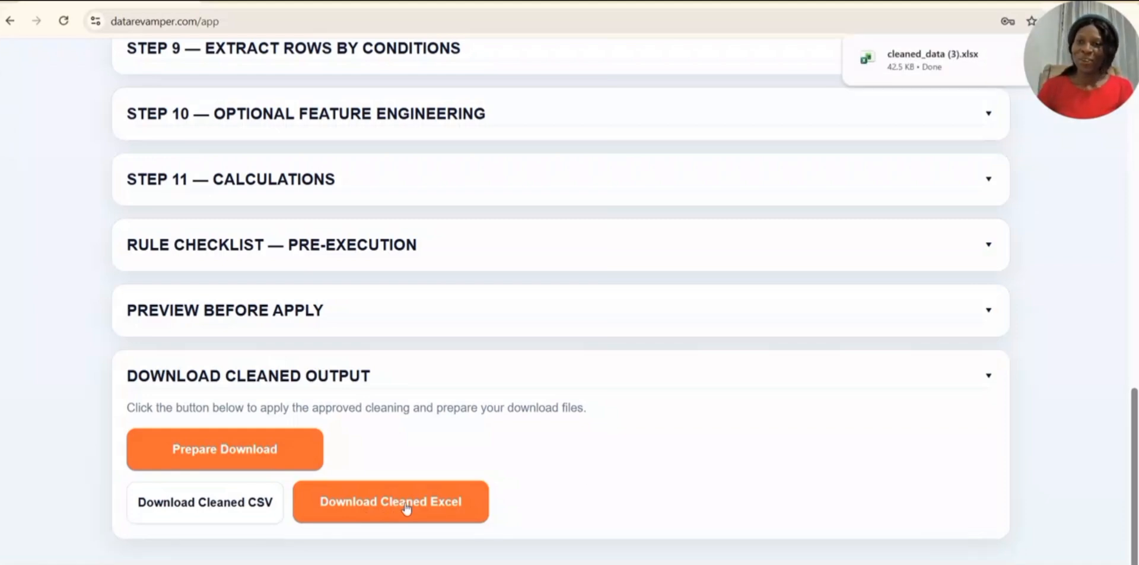
Open the downloaded cleaned_data (3).xlsx in Excel, enable editing and select cell B4 in the Customer_Name column.
{"action": "left_click", "coordinate": [929, 68]}
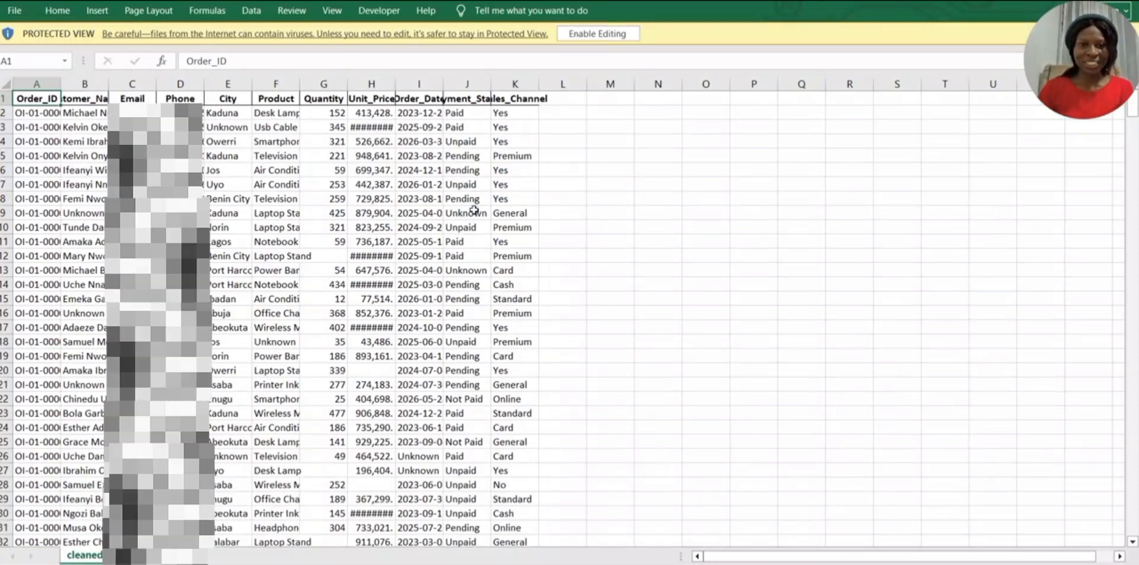
{"action": "left_click", "coordinate": [585, 35]}
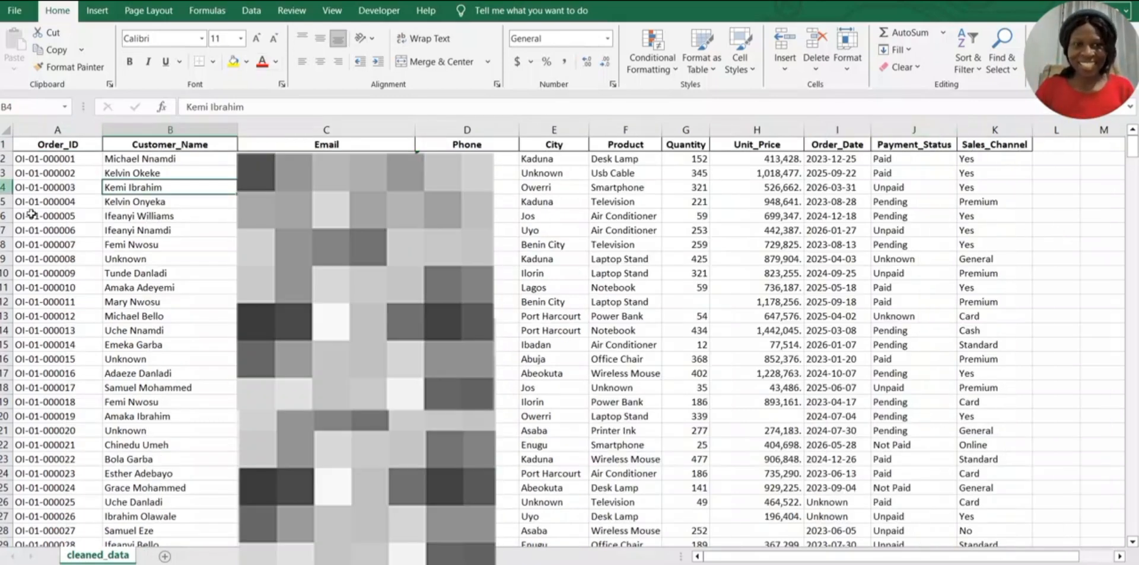
{"action": "left_click", "coordinate": [170, 187]}
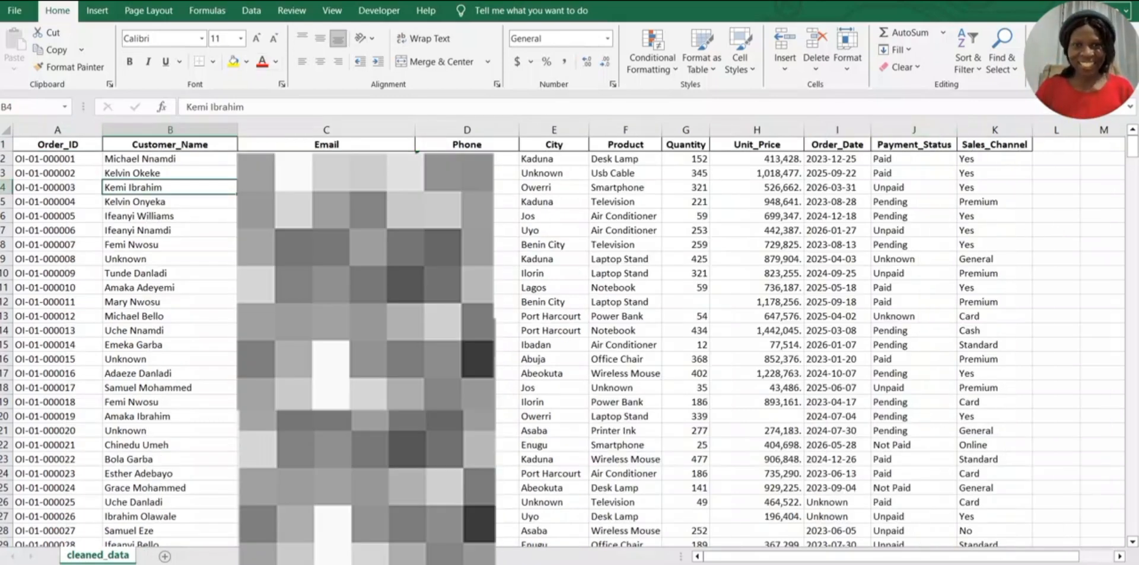